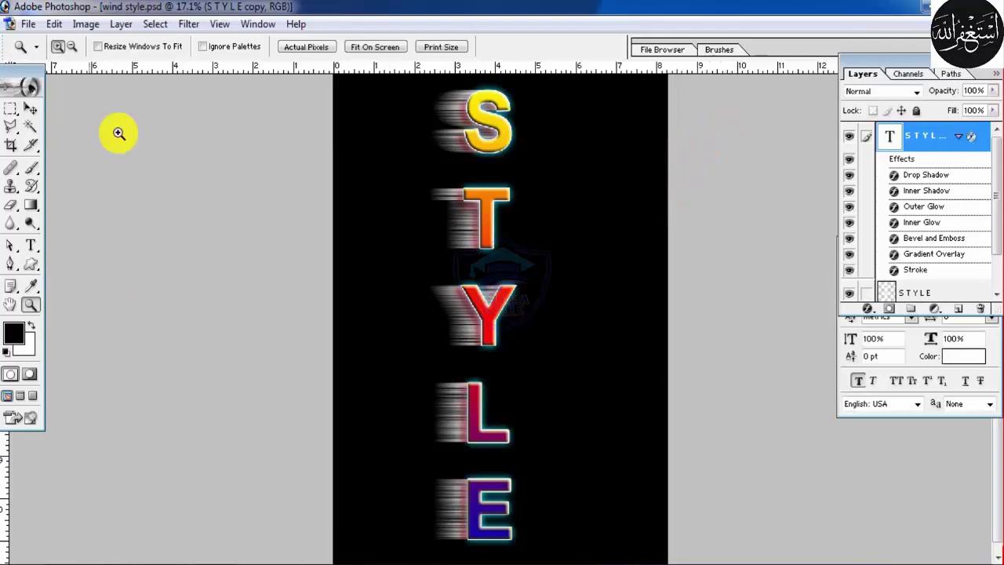
Examine the glowing, wind-streaked lettering in wind style.psd up close and as a whole, and close the file.
drag(340, 83, 701, 400)
drag(355, 116, 694, 388)
click(510, 210)
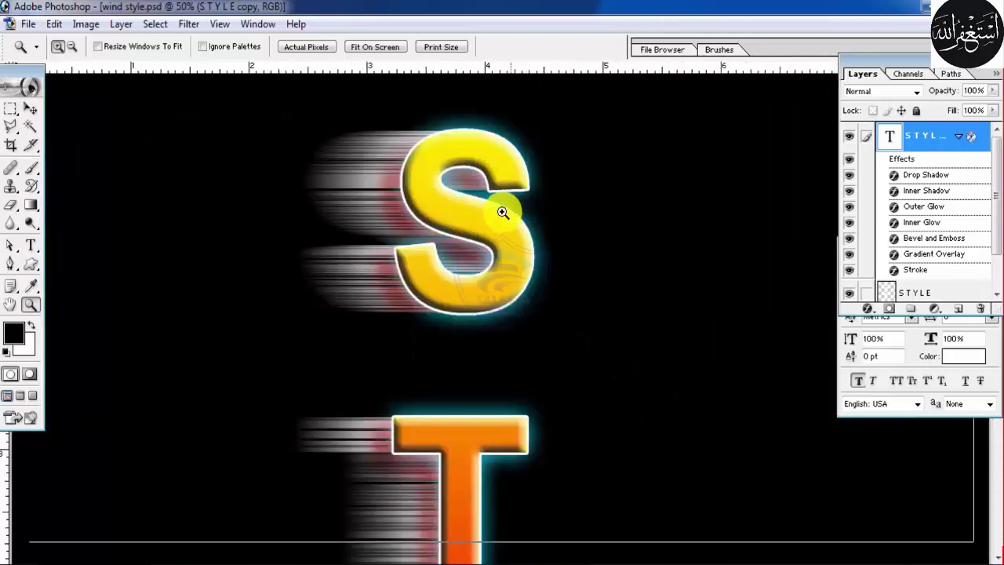
click(511, 213)
click(514, 228)
click(525, 241)
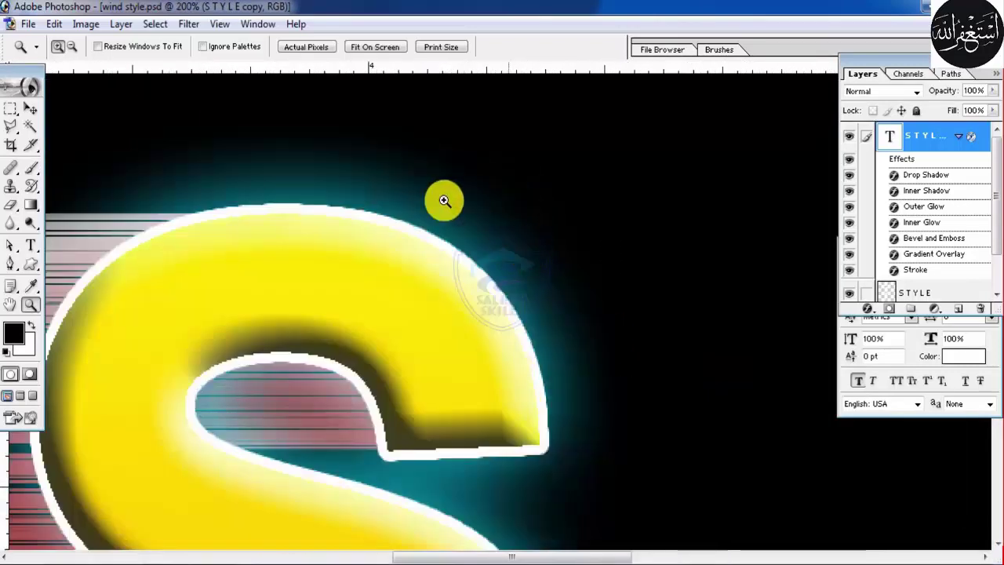
right_click(213, 208)
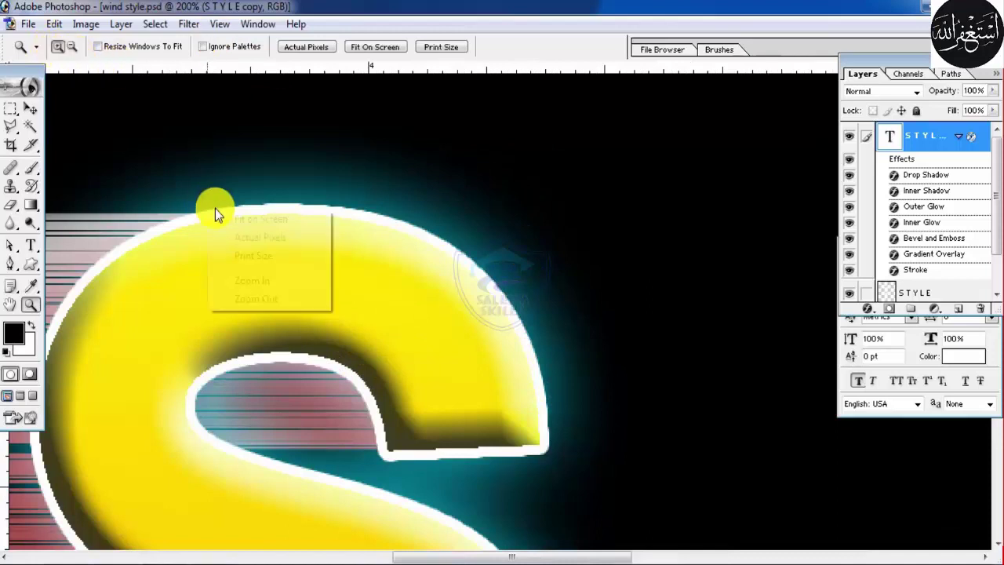
click(230, 217)
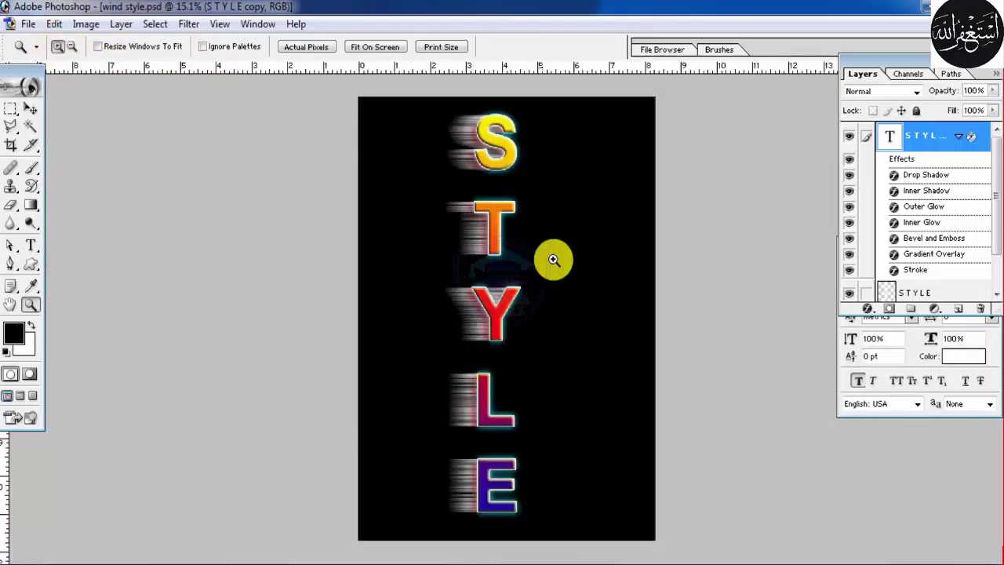
key(ctrl+w)
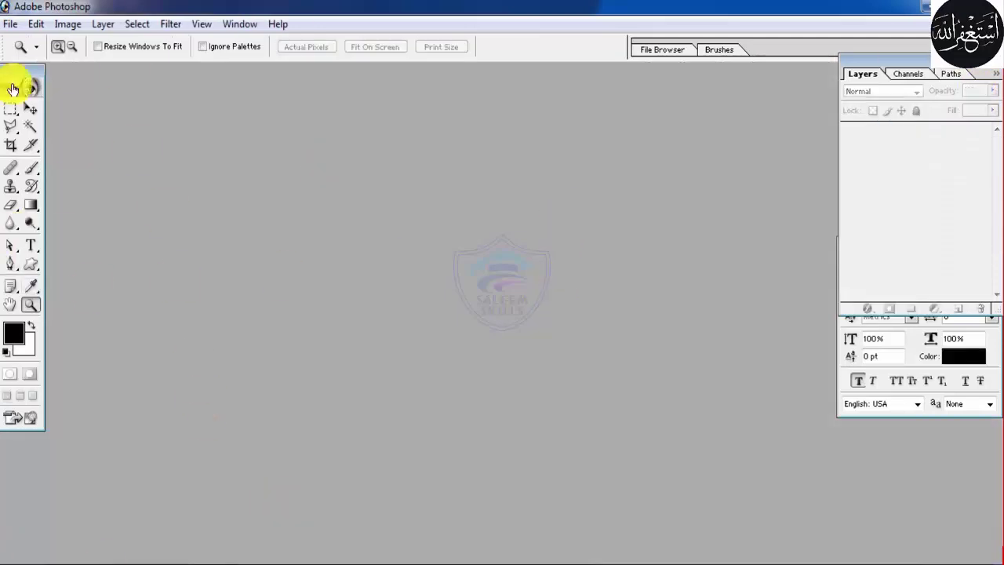
Create a new A4 document at 300 pixels/inch in RGB Color mode with white contents.
click(11, 23)
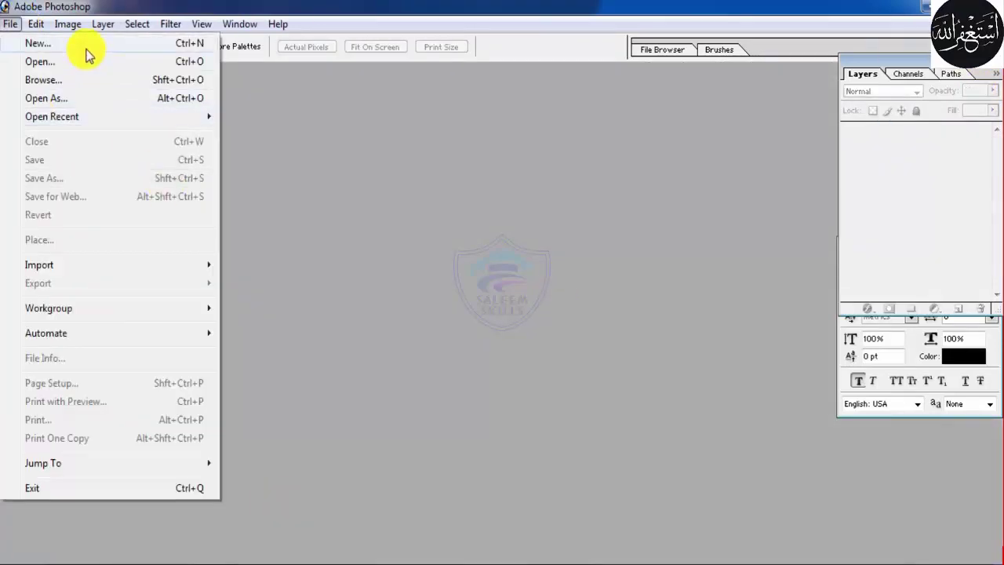
click(38, 43)
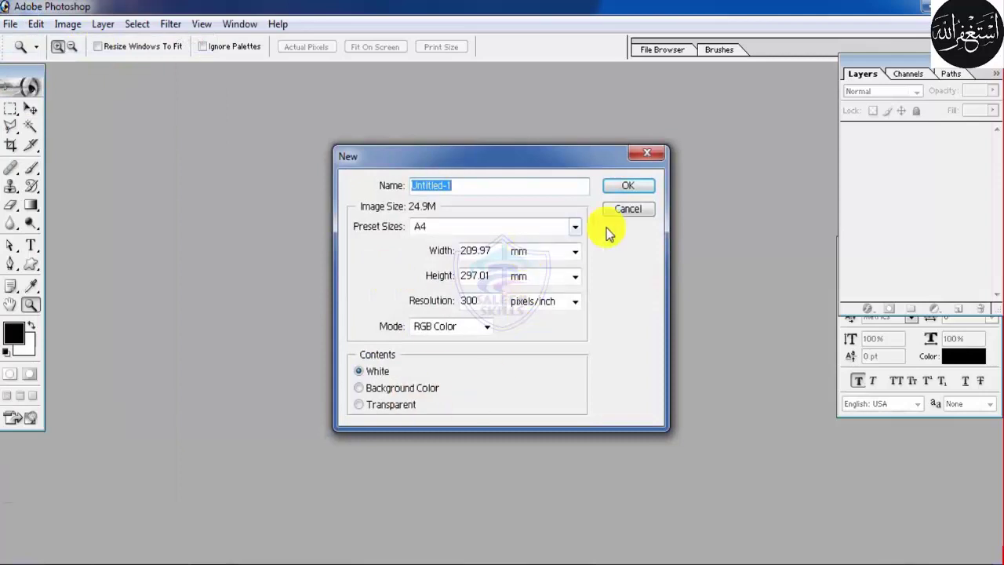
click(628, 186)
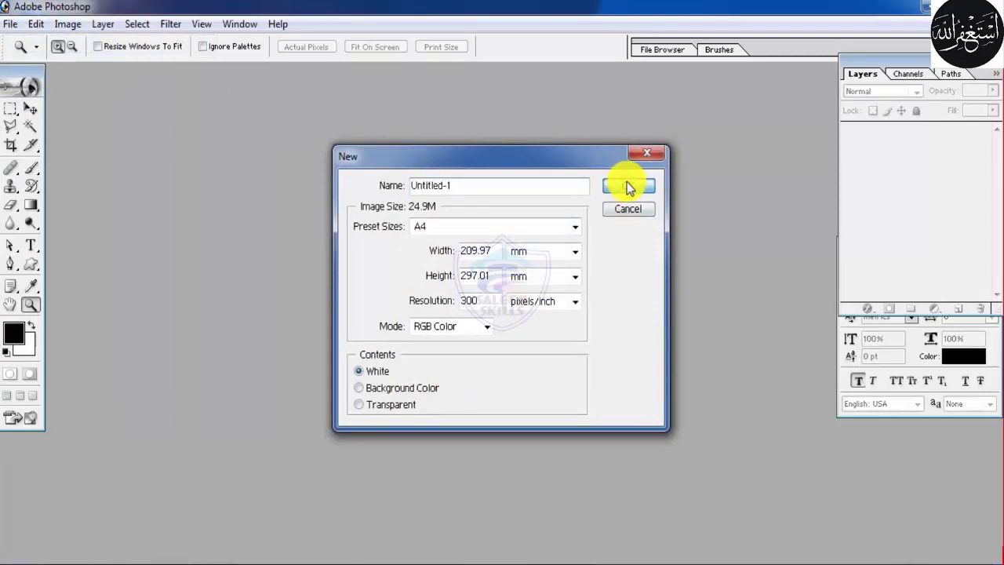
Swap the foreground and background colours and fill the Background layer with black.
click(225, 91)
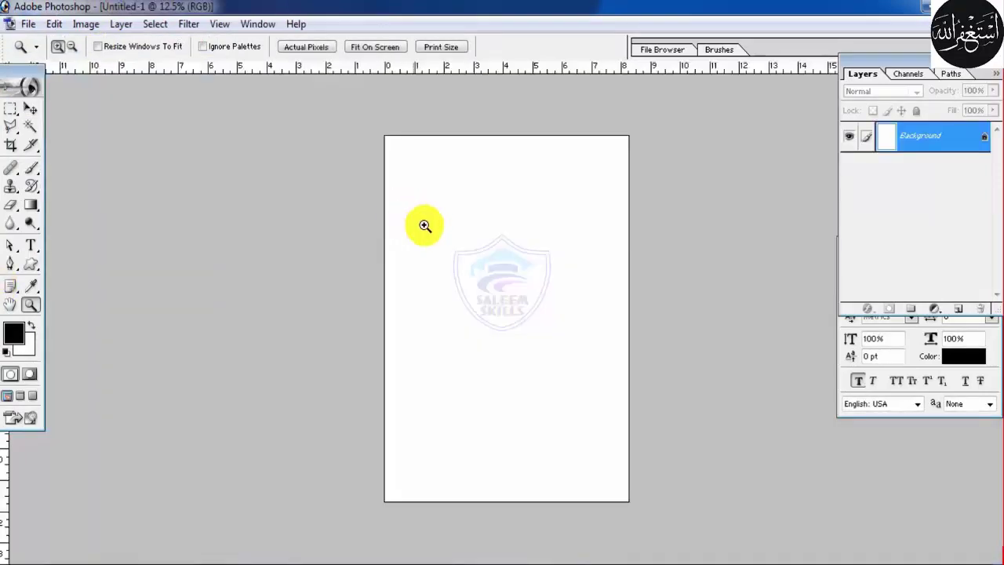
right_click(440, 228)
click(450, 238)
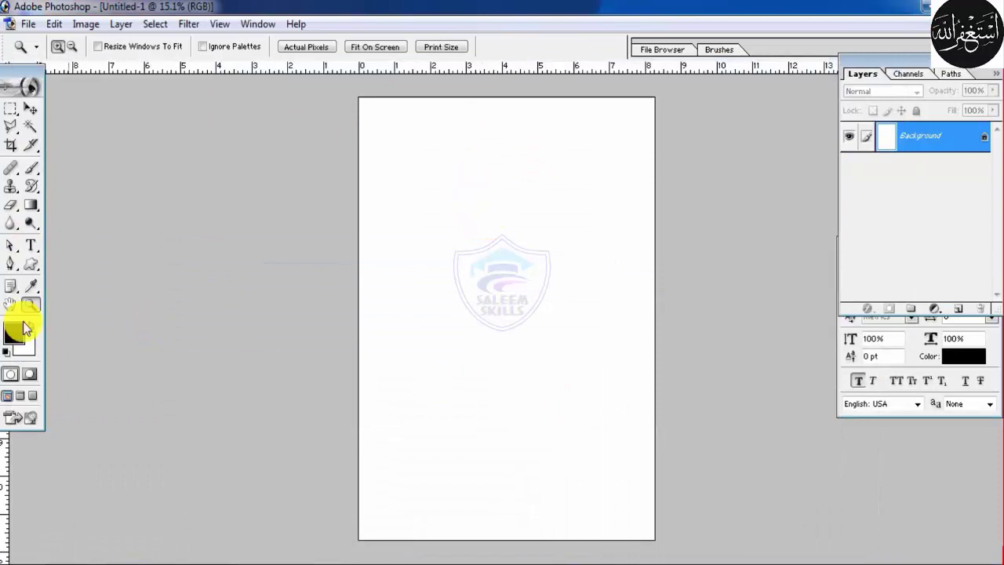
click(31, 327)
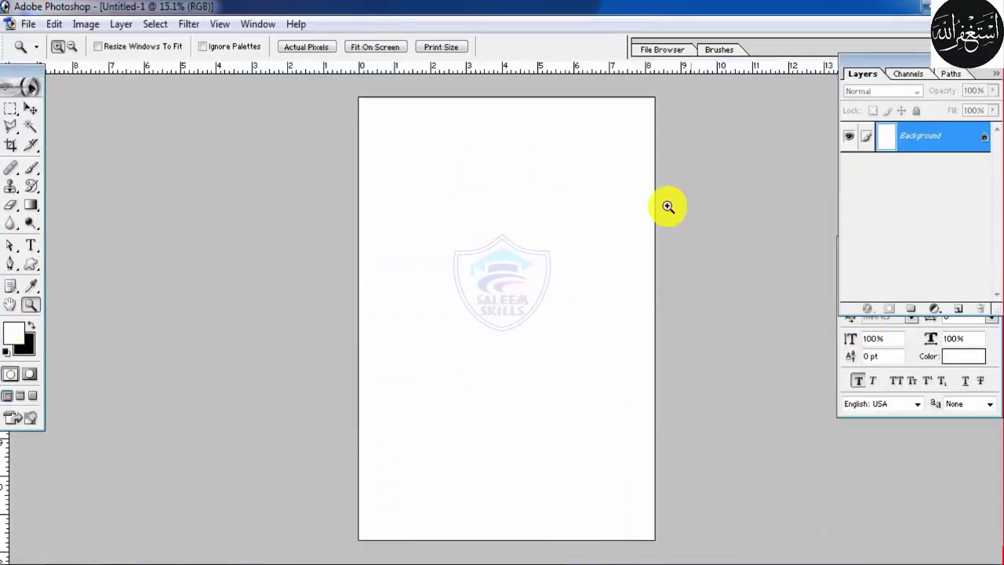
key(ctrl+BackSpace)
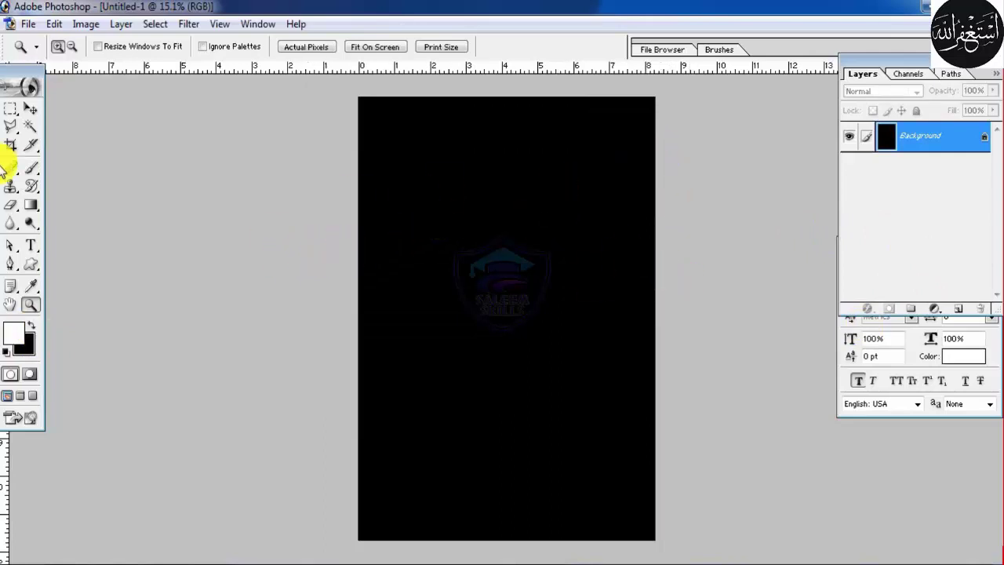
Add the word STYLE in white Arial Bold, 136.03 pt, with one letter per line, and centre it on the page.
click(33, 245)
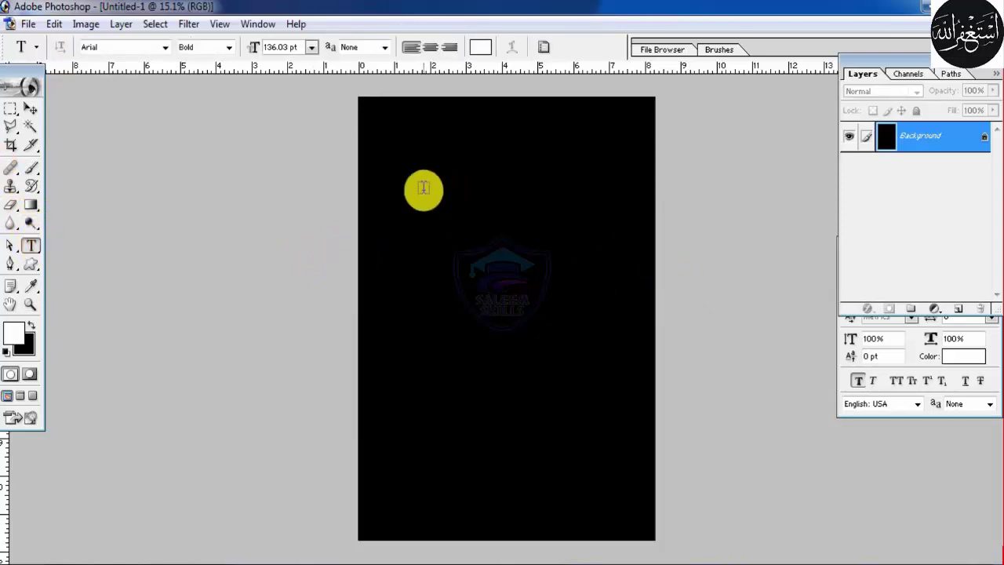
click(448, 145)
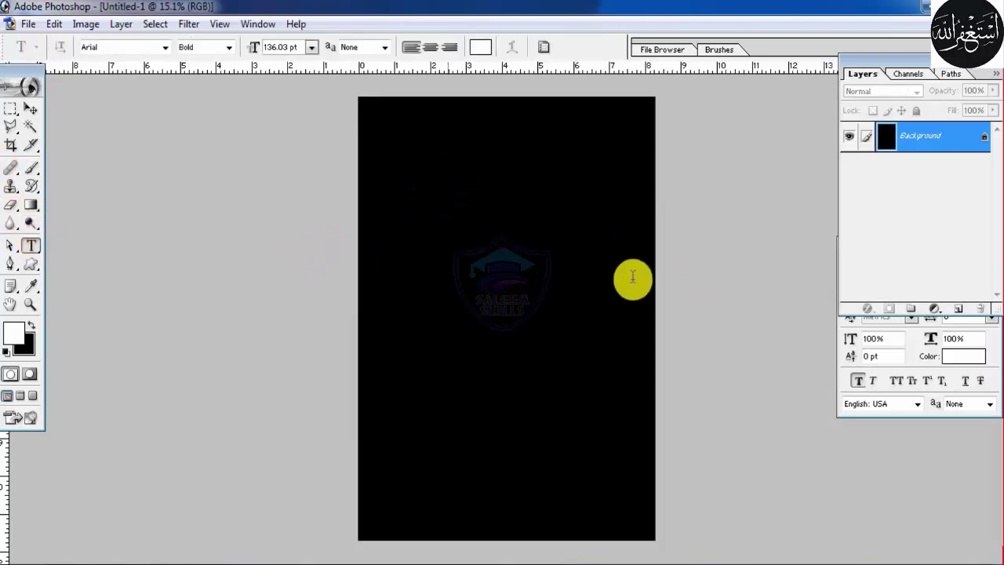
text(S)
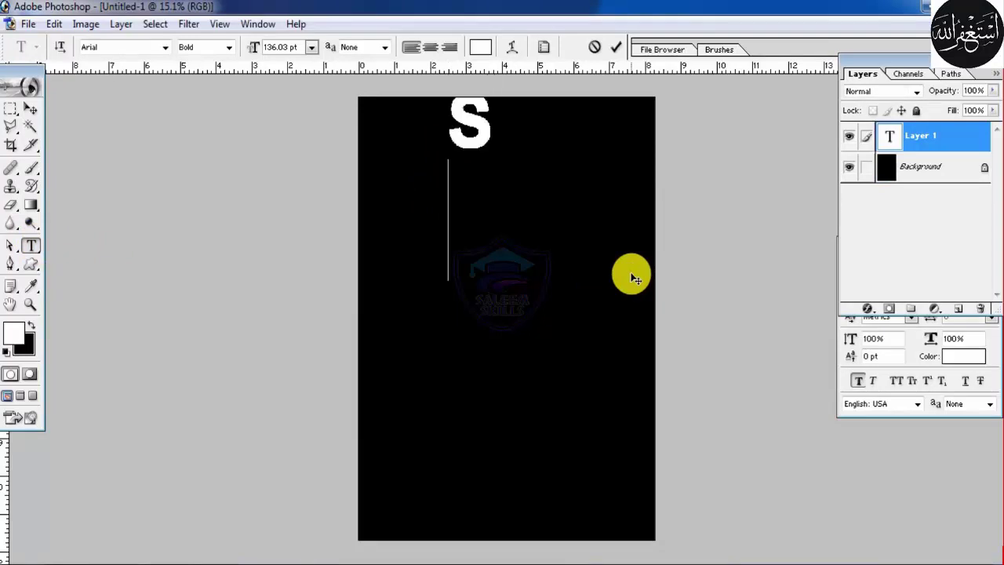
text(GT)
key(BackSpace)
key(BackSpace)
text(T)
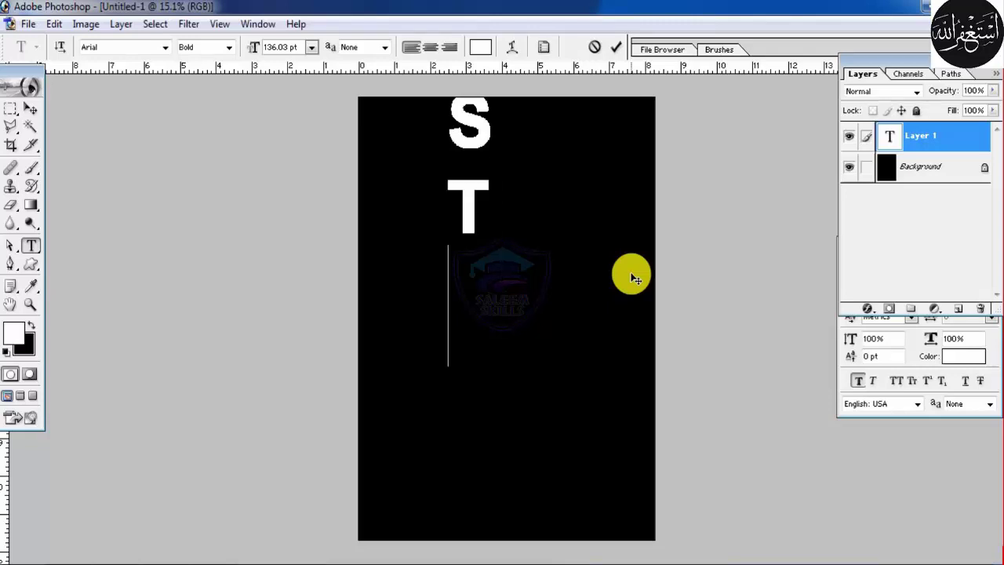
text(Y)
key(Return)
text(L)
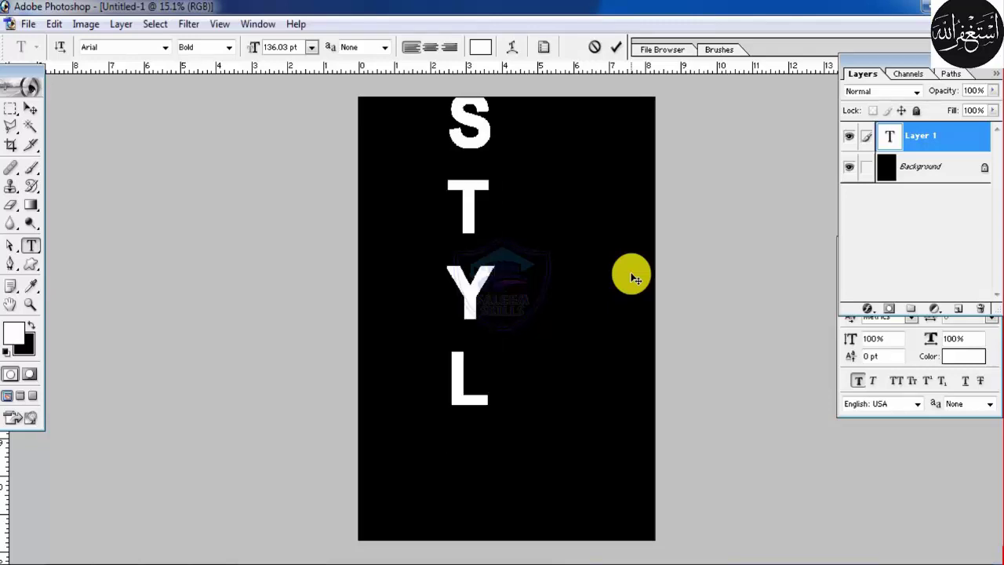
key(Return)
text(E)
key(ctrl+Return)
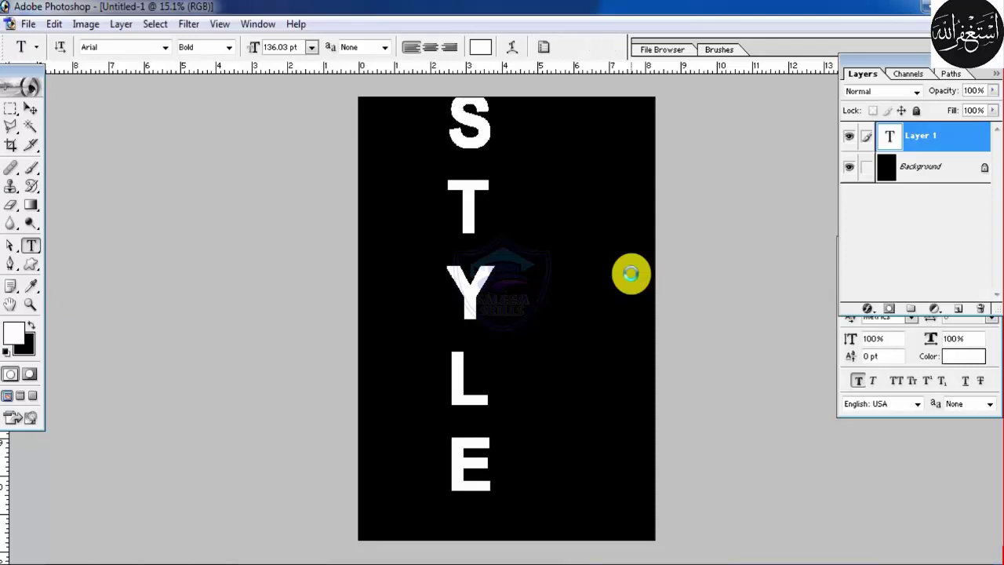
drag(484, 146, 510, 159)
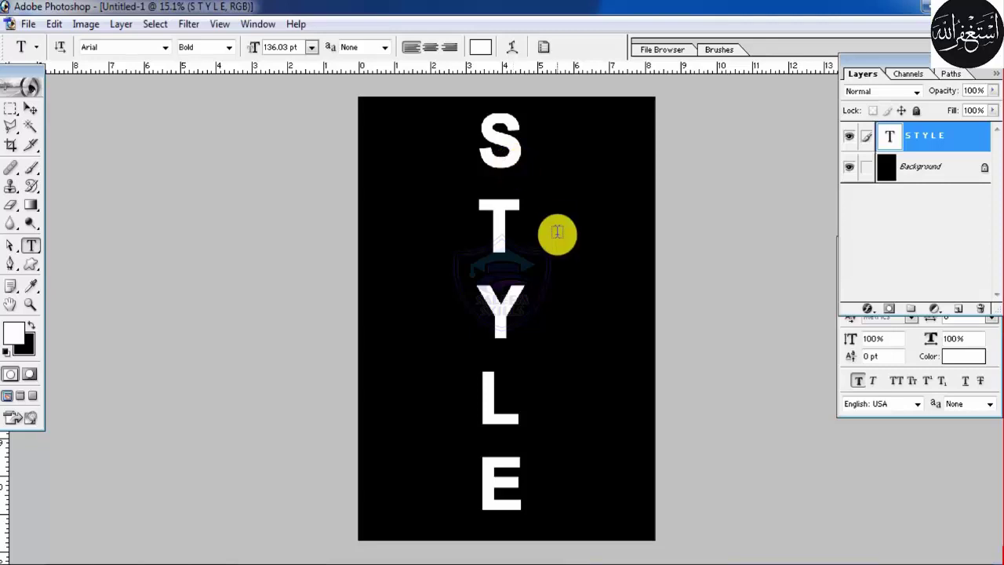
Duplicate the STYLE text layer and hide the copy.
right_click(921, 141)
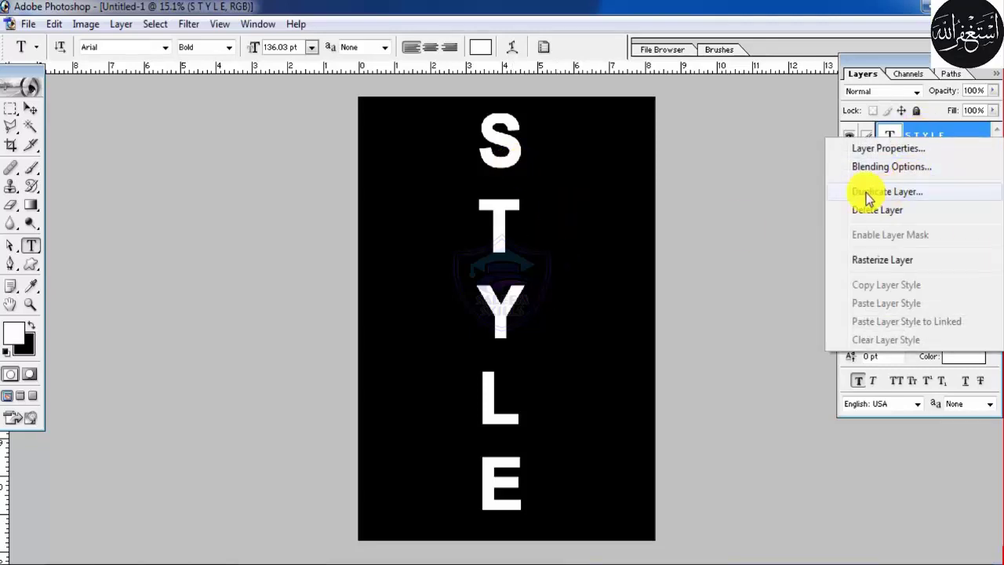
click(898, 192)
click(632, 249)
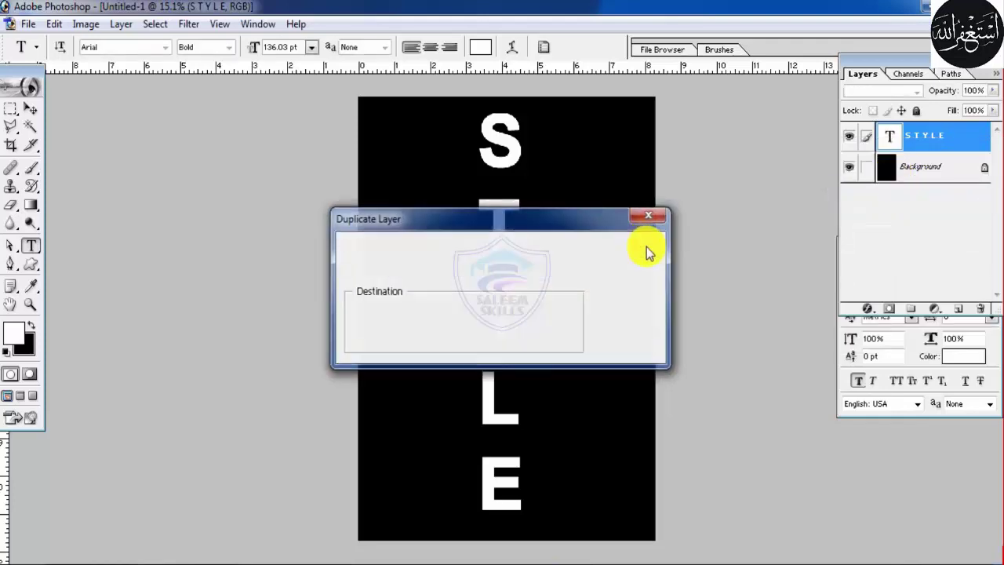
click(849, 139)
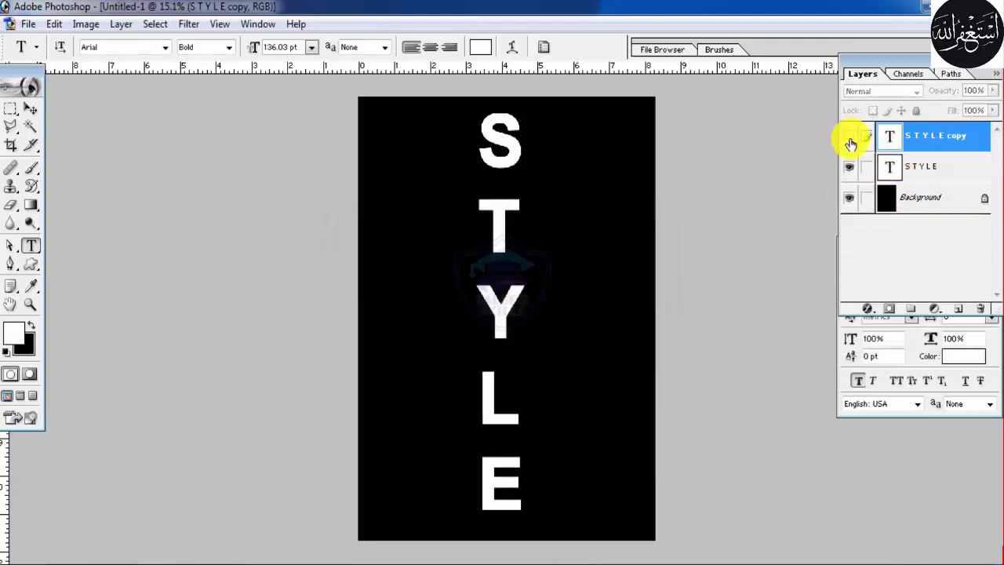
Rasterize the original STYLE layer and apply the Wind filter with the Wind method and direction From the Right.
click(926, 168)
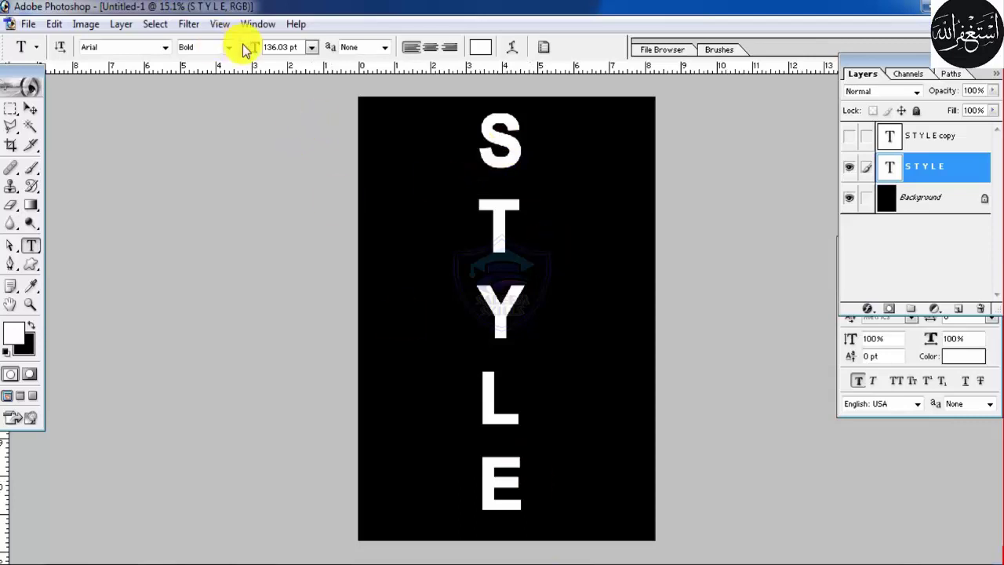
click(196, 24)
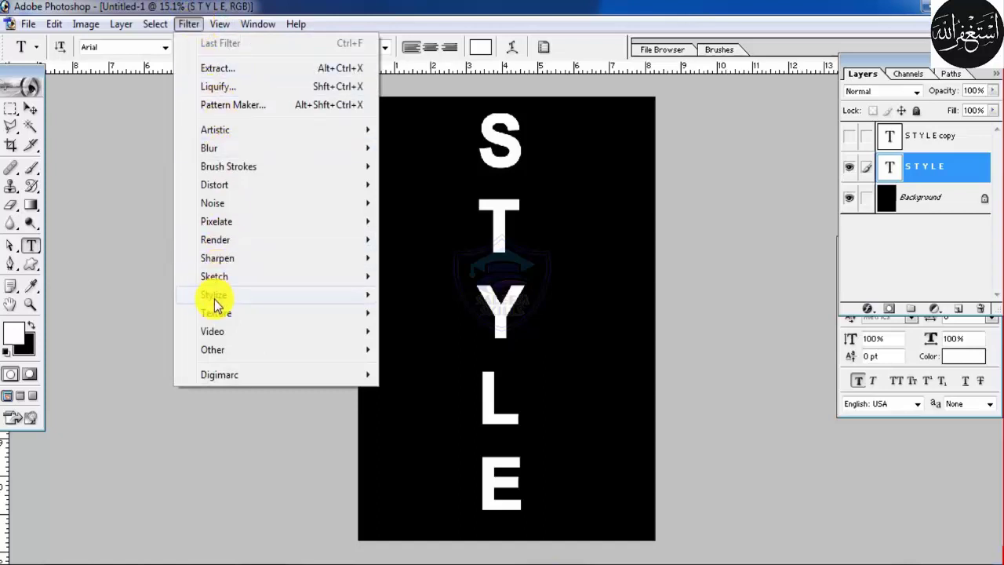
mouse_move(232, 299)
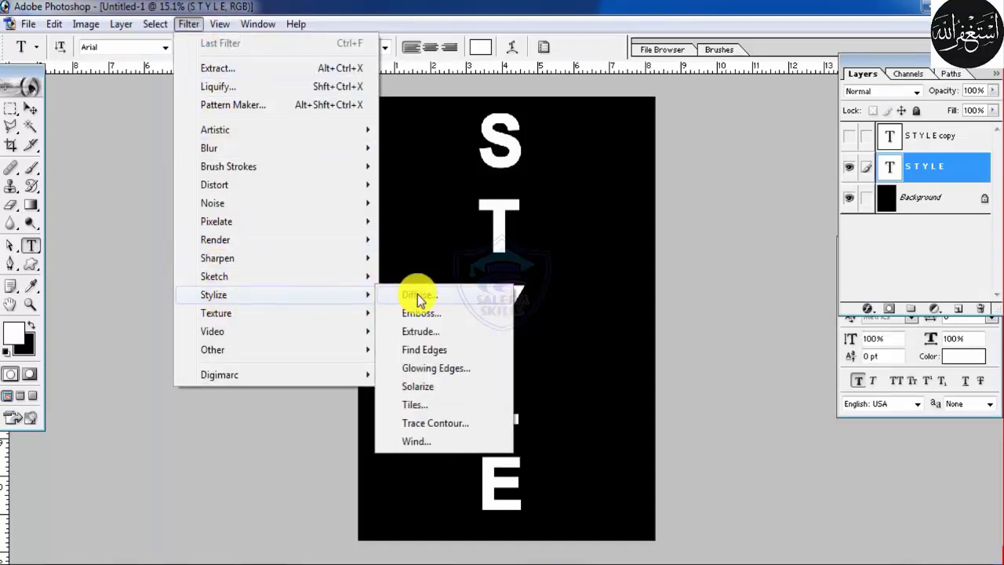
click(428, 444)
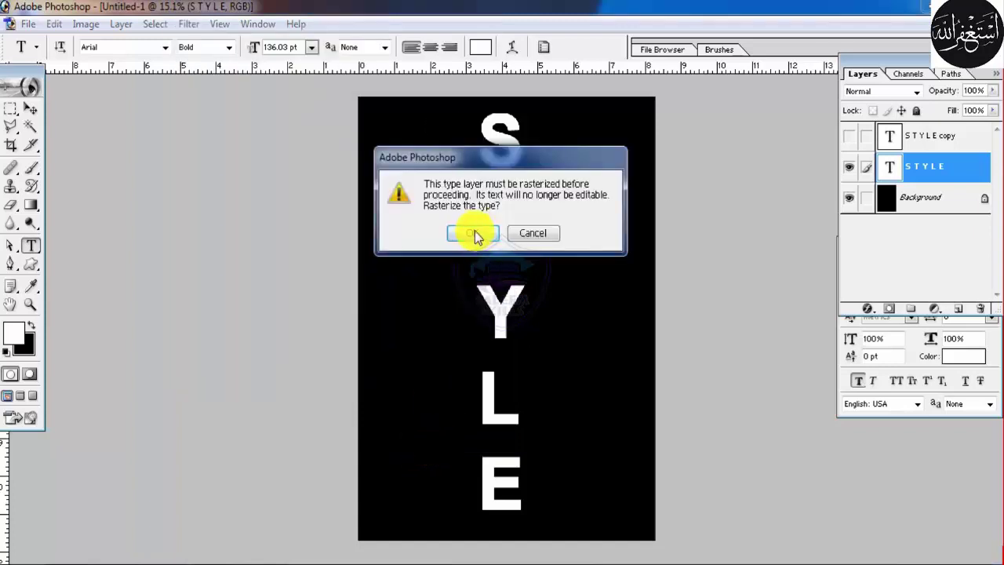
click(473, 234)
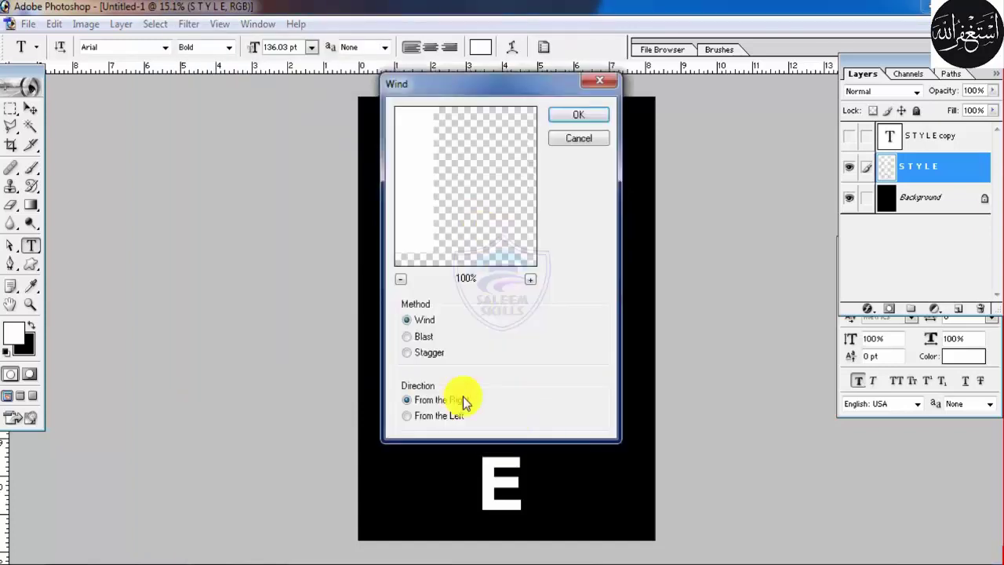
click(400, 279)
drag(484, 197, 466, 183)
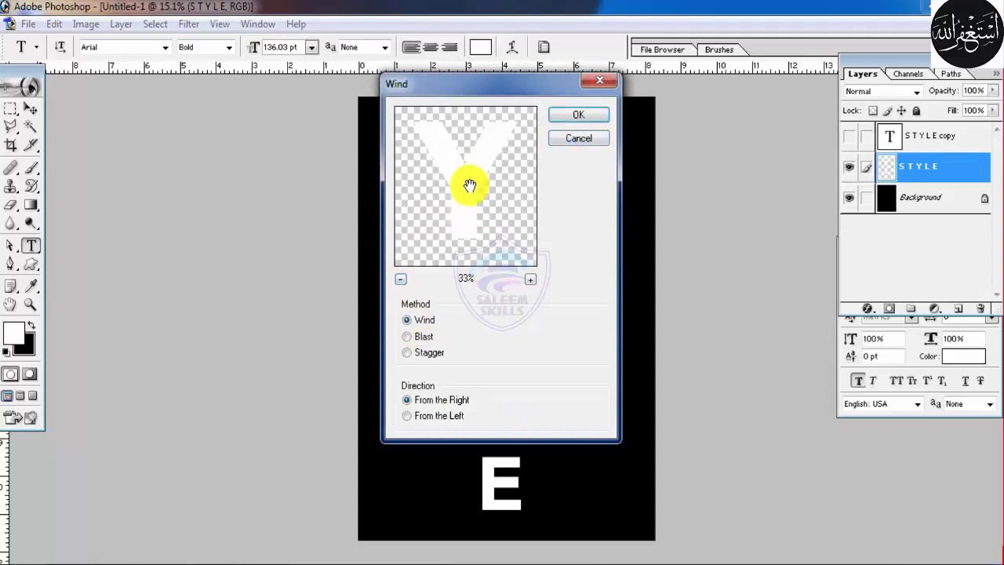
click(399, 280)
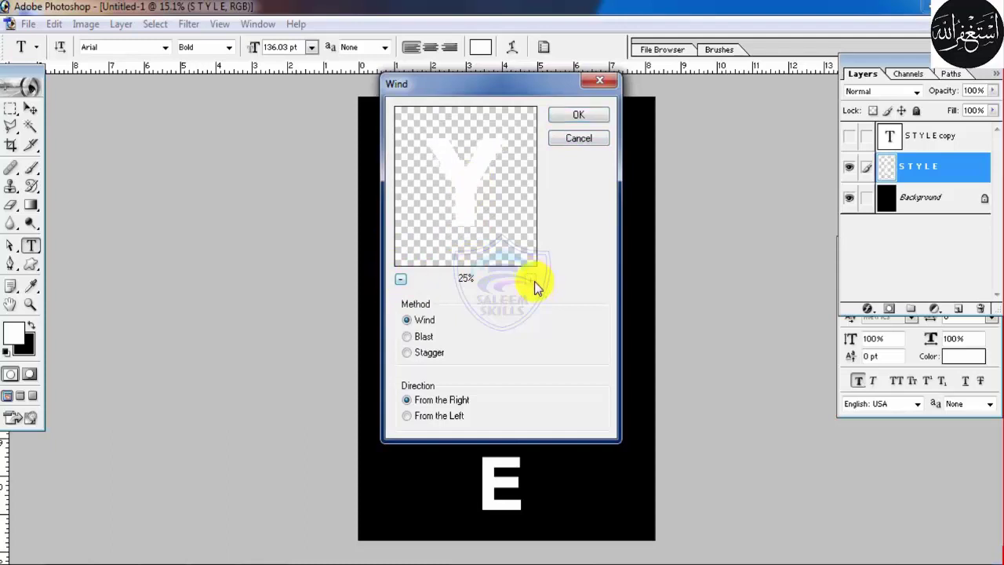
click(531, 281)
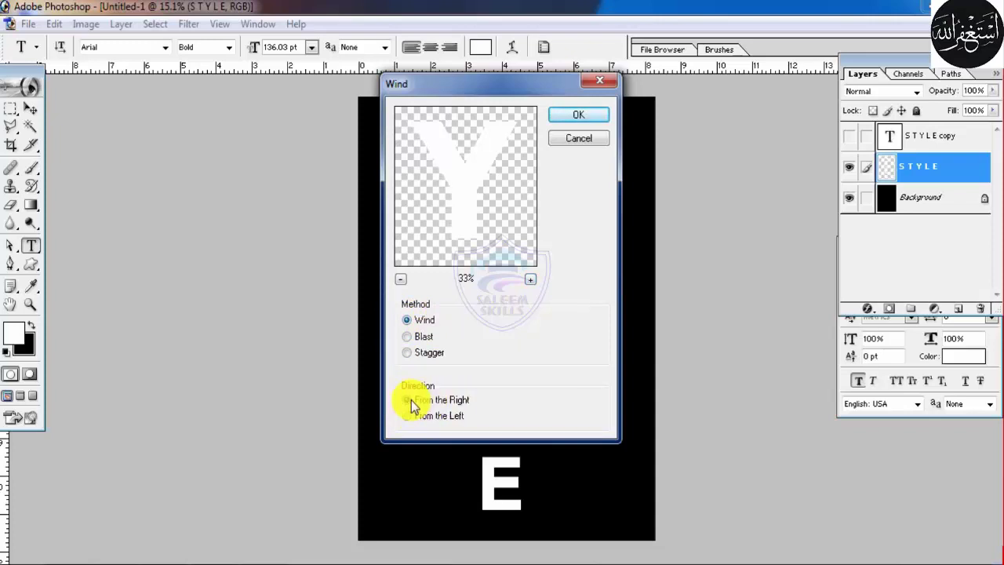
click(582, 115)
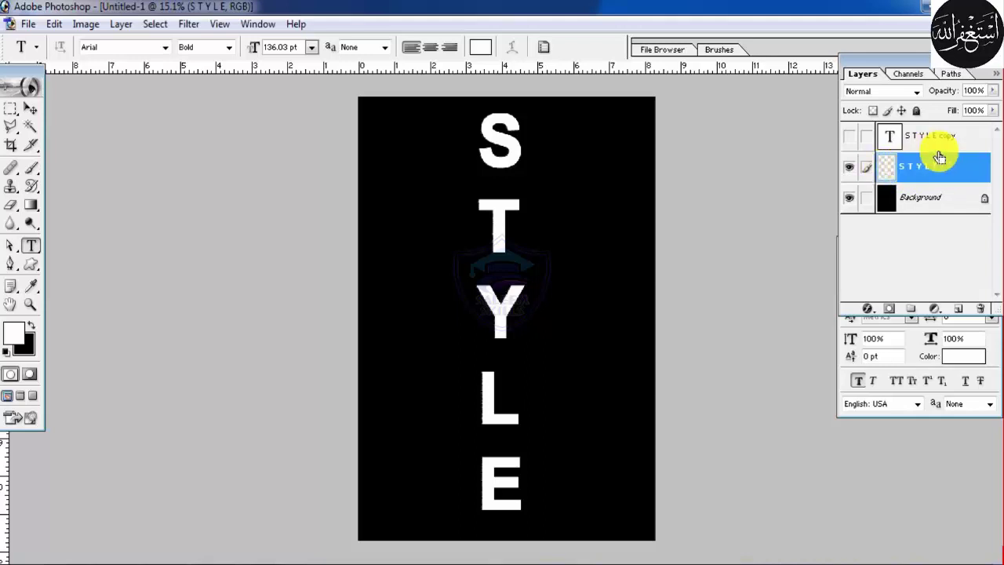
Reapply the Wind filter to the STYLE layer repeatedly until long streaks extend to the left of the letters.
drag(939, 158, 939, 158)
key(ctrl+f)
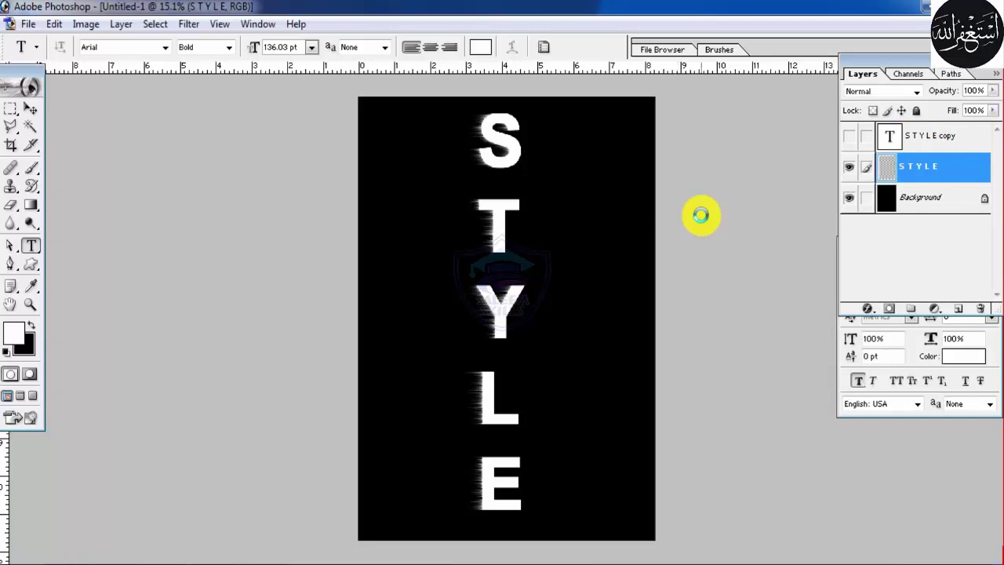
key(ctrl+f)
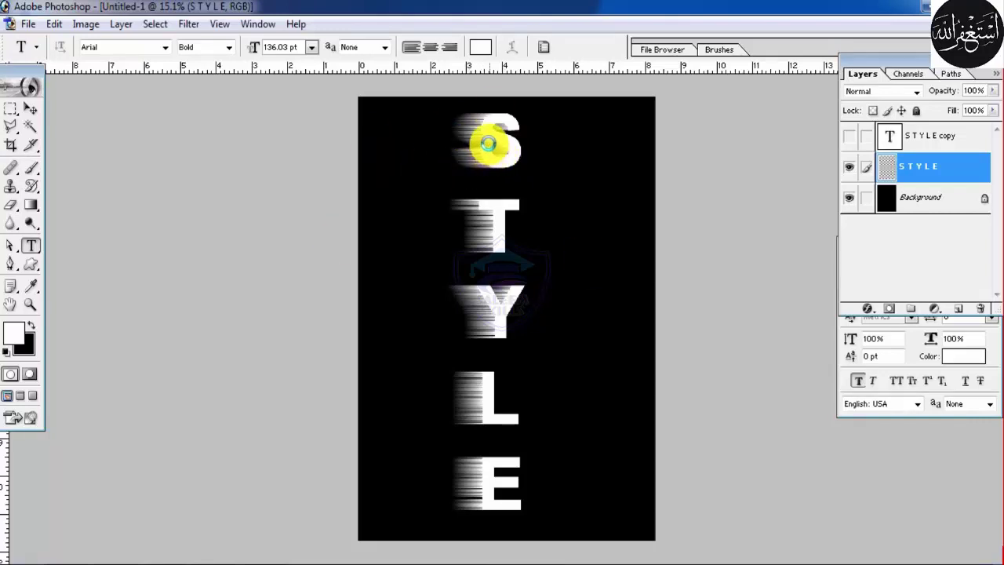
Switch to full screen mode with the menu bar and show the STYLE copy layer again.
key(f)
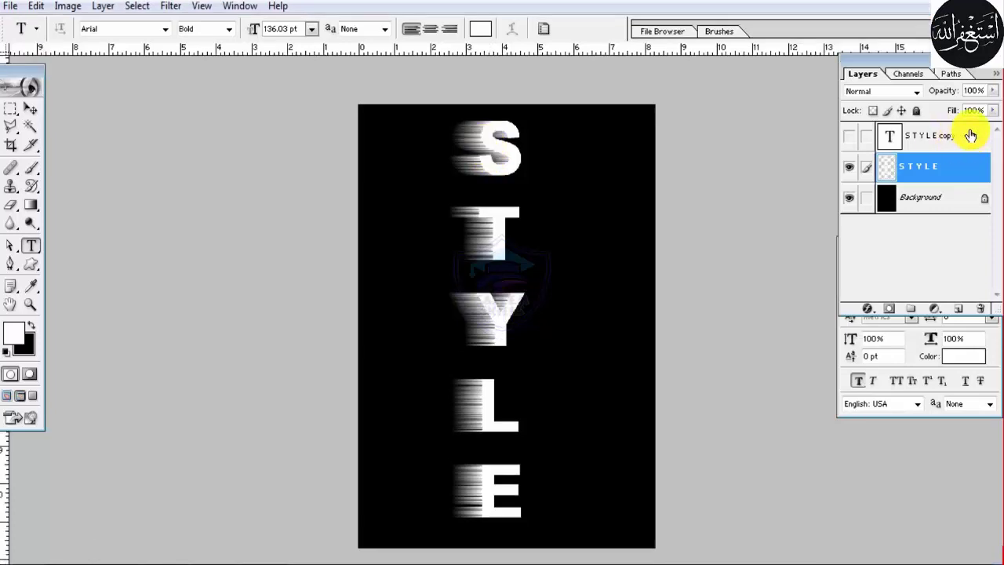
click(852, 138)
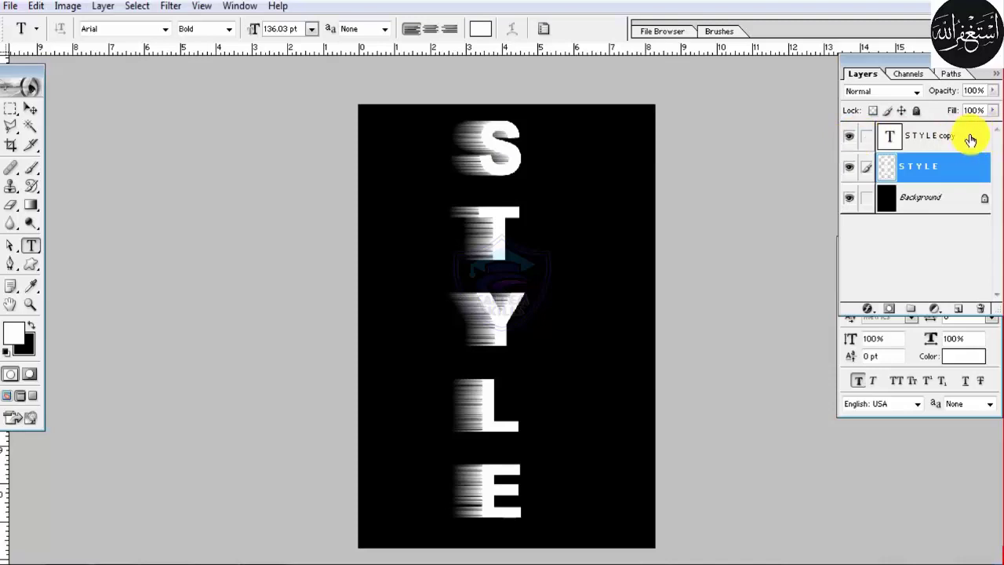
Add a gradient overlay using the red-to-green preset to the STYLE copy layer.
click(972, 140)
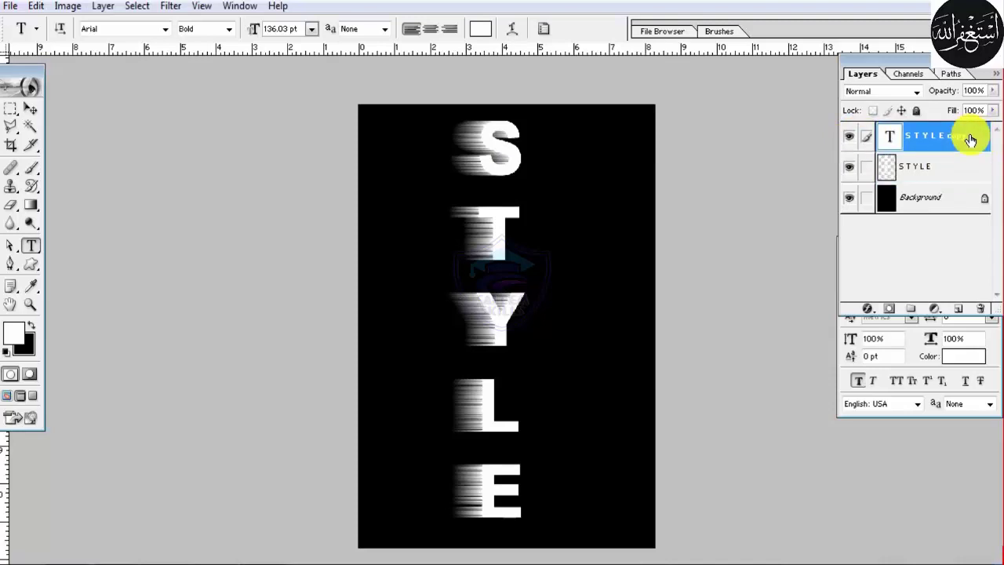
double_click(977, 140)
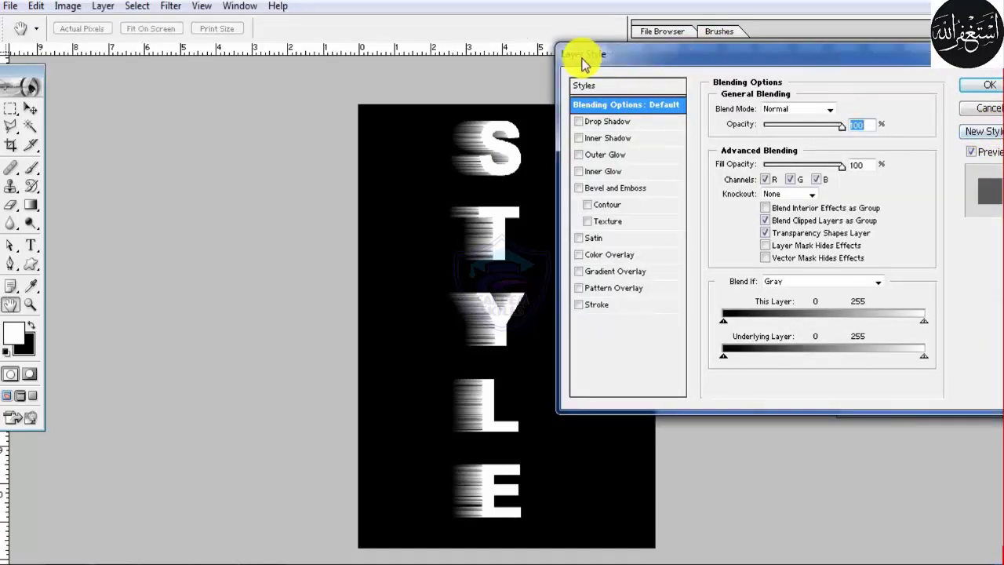
drag(686, 50, 673, 44)
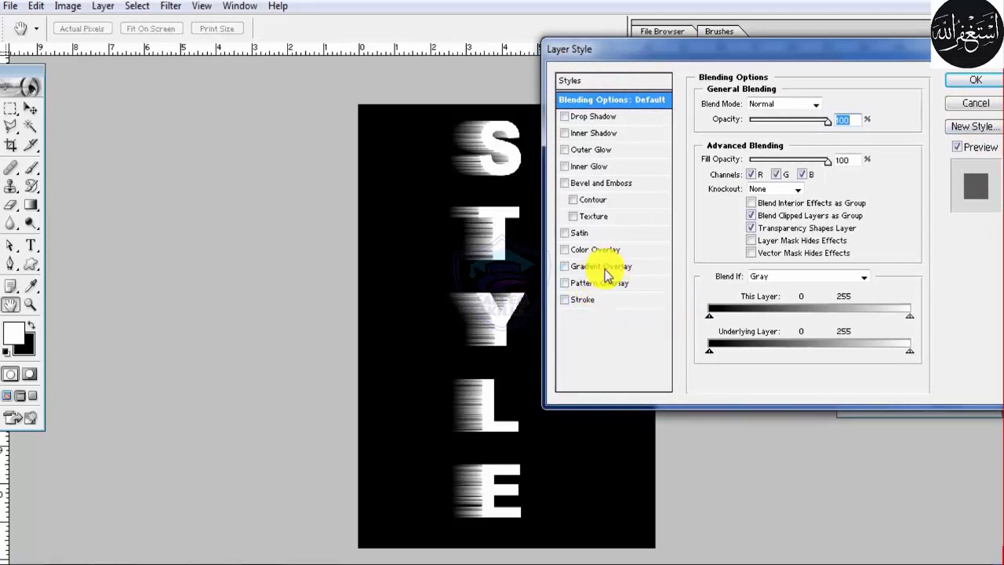
click(597, 271)
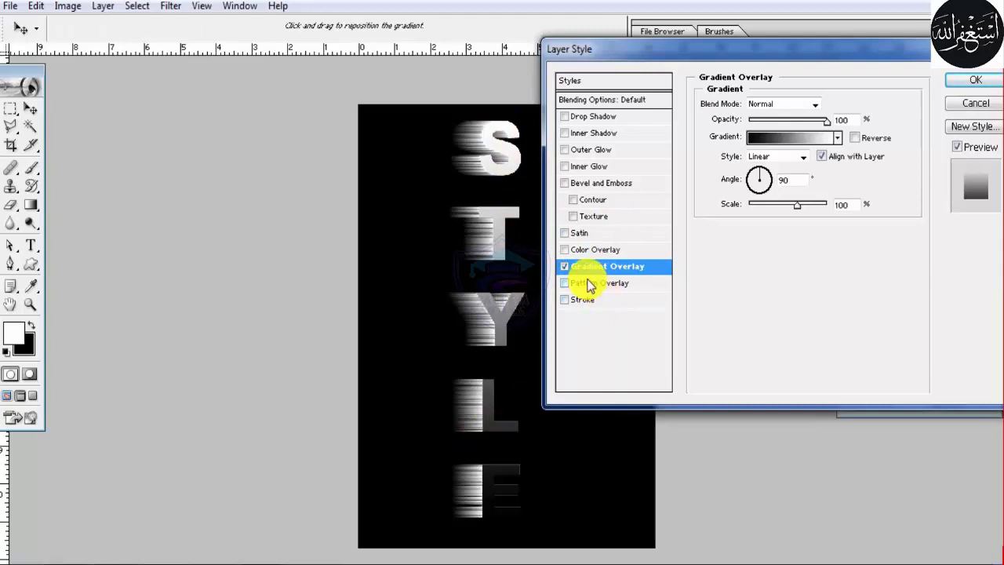
click(838, 140)
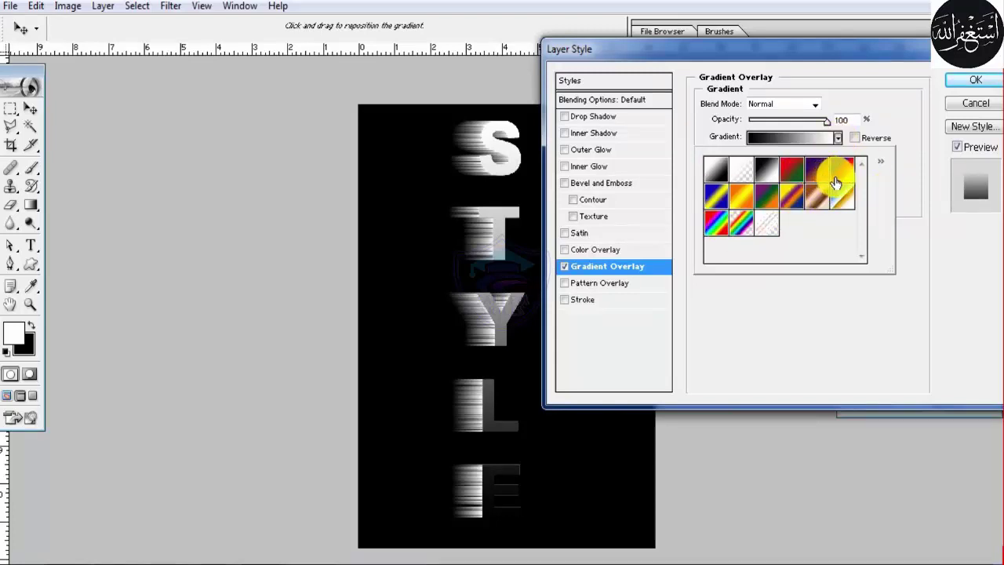
click(797, 177)
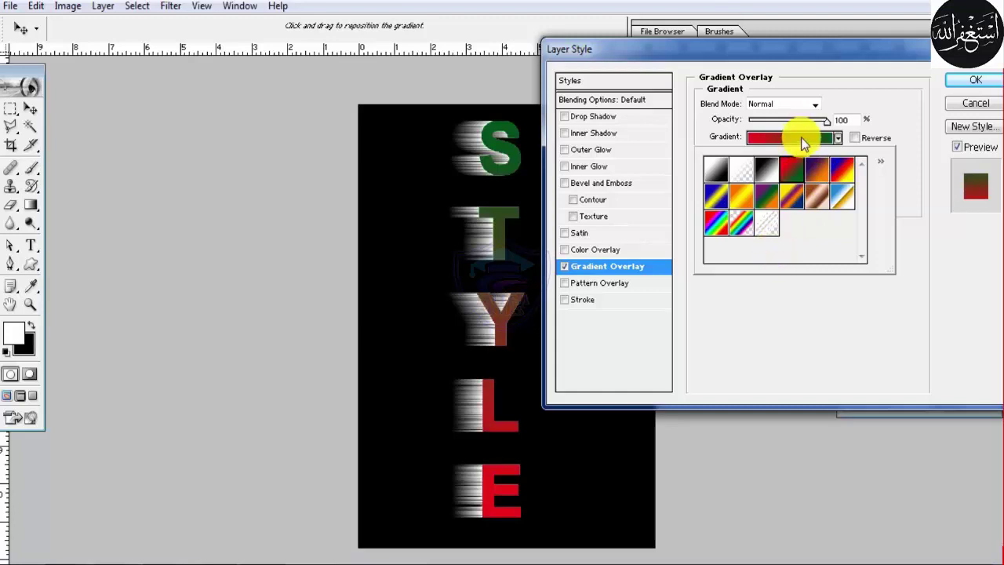
click(976, 81)
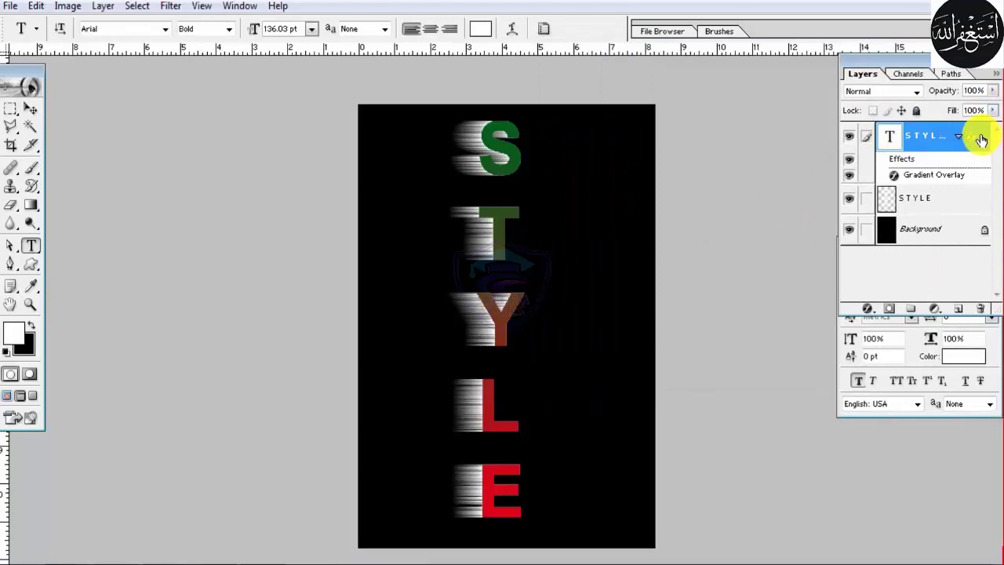
Try adding a 0% opacity stop at location 50% to the STYLE copy layer's red-green gradient overlay.
double_click(981, 137)
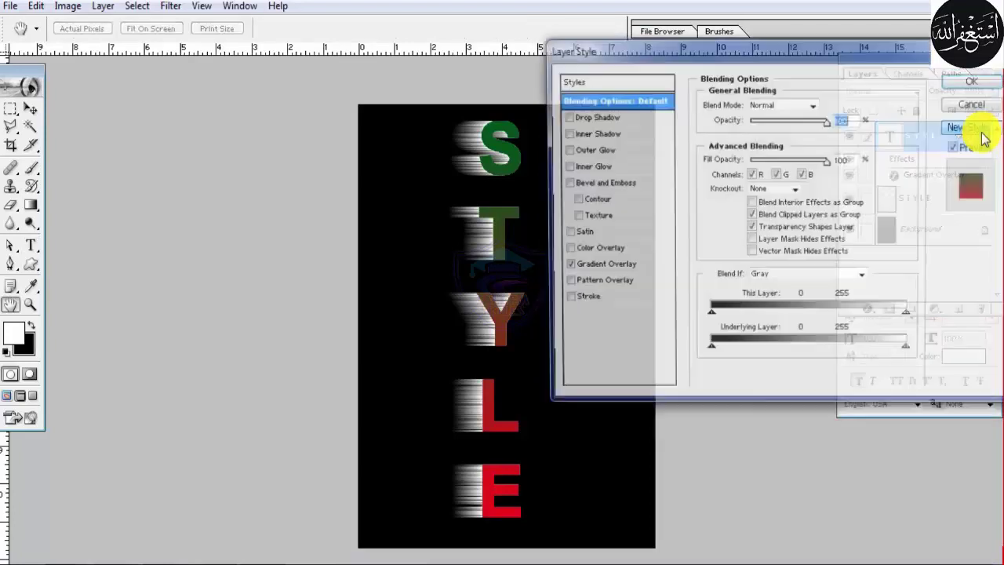
click(608, 267)
click(790, 138)
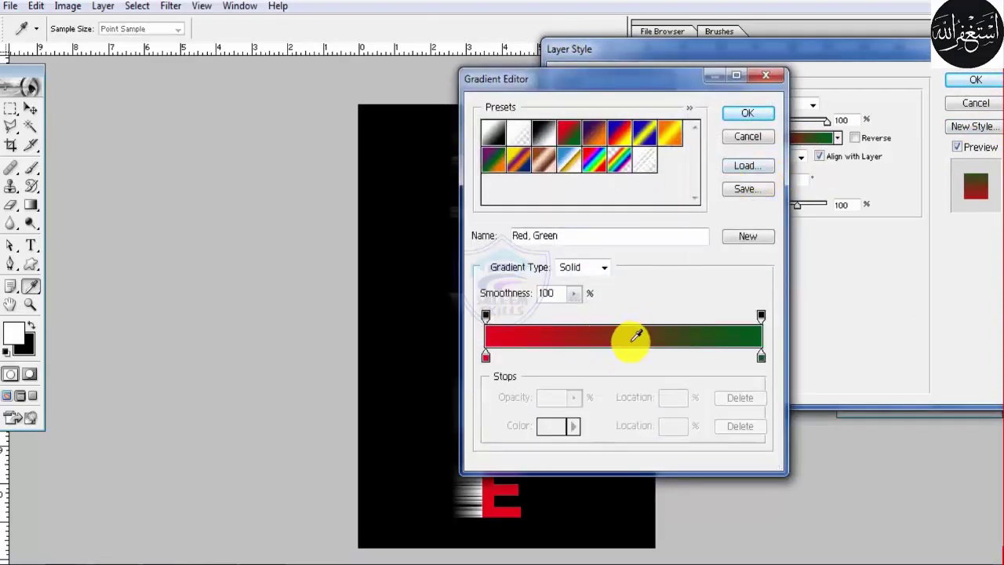
click(621, 316)
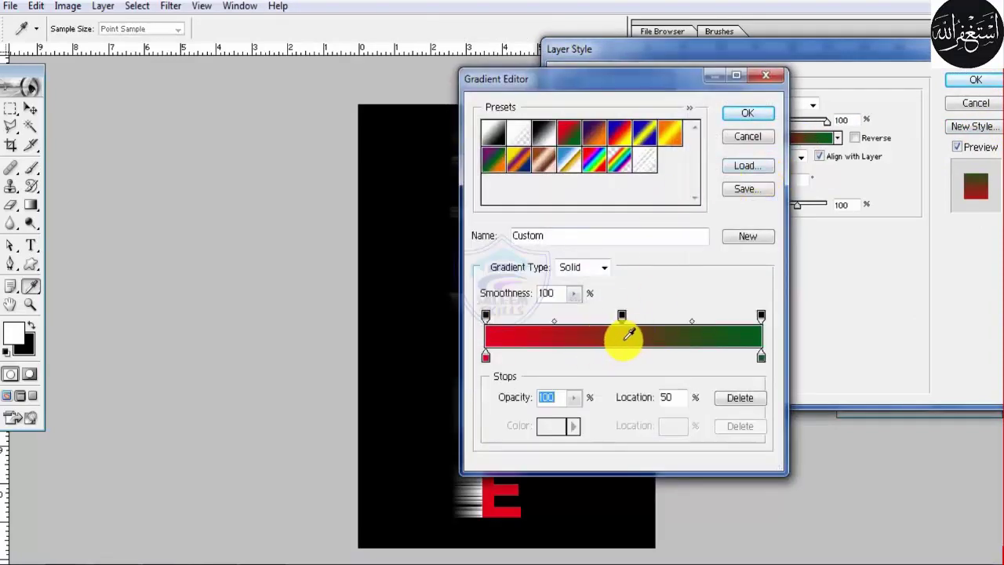
text(0)
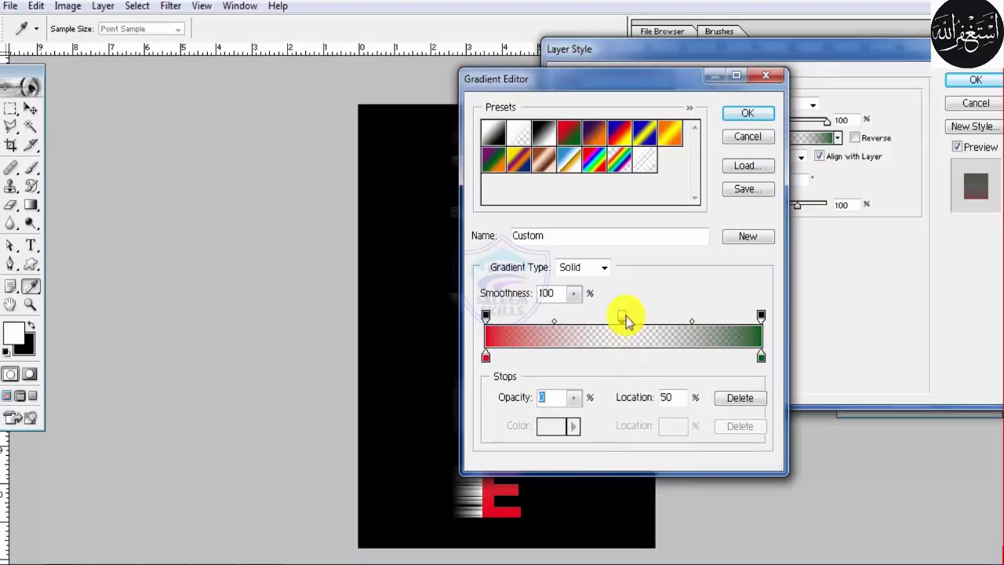
key(Return)
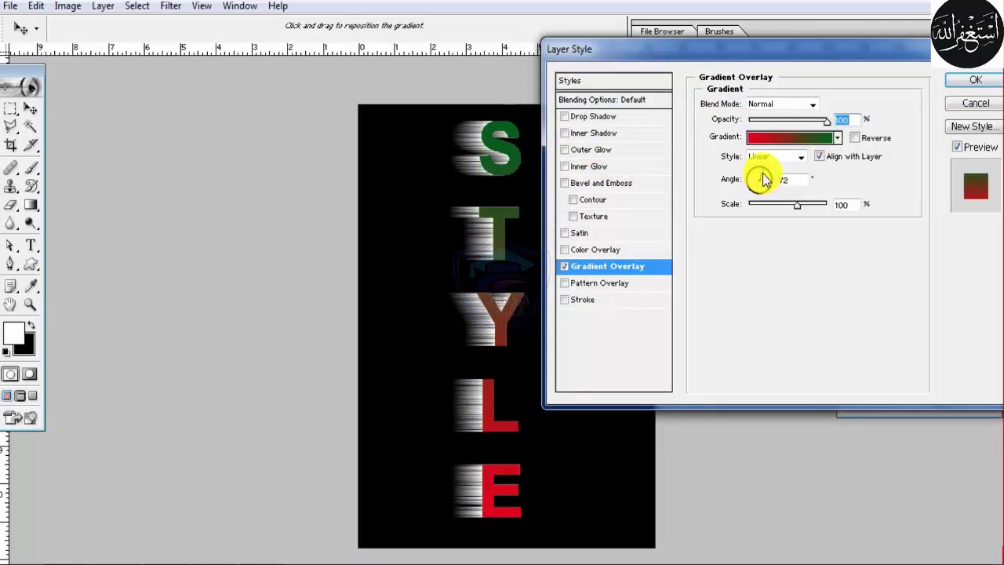
Set the gradient overlay's angle to 90° and its scale to 110%, keeping the Normal blend mode.
drag(755, 179, 762, 182)
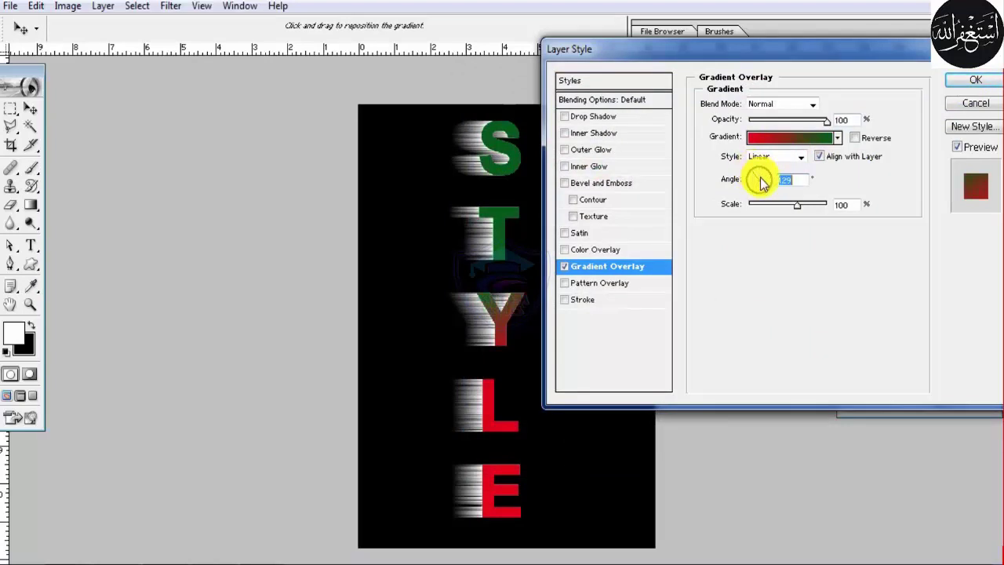
click(760, 190)
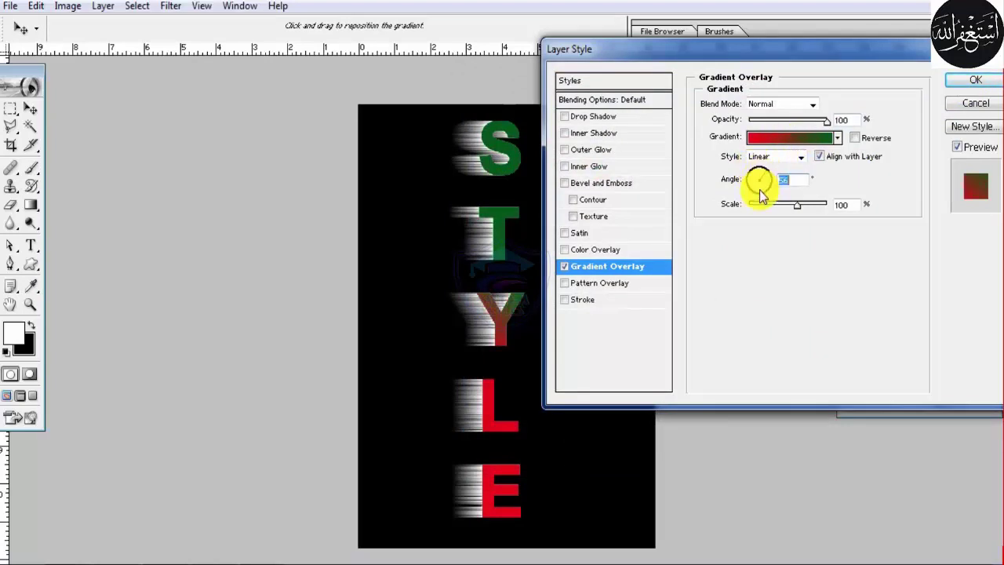
drag(758, 188, 758, 178)
click(759, 174)
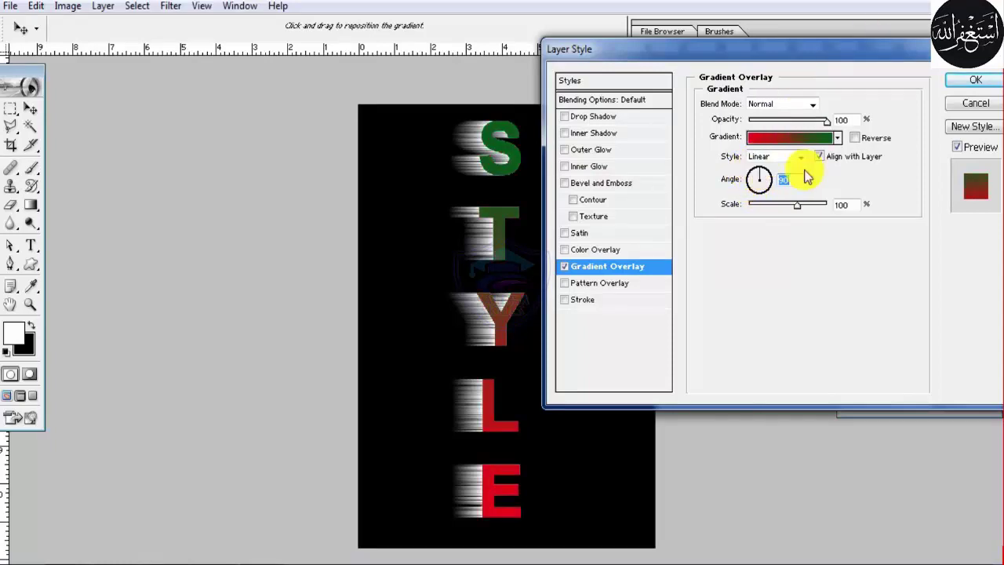
drag(806, 214, 807, 211)
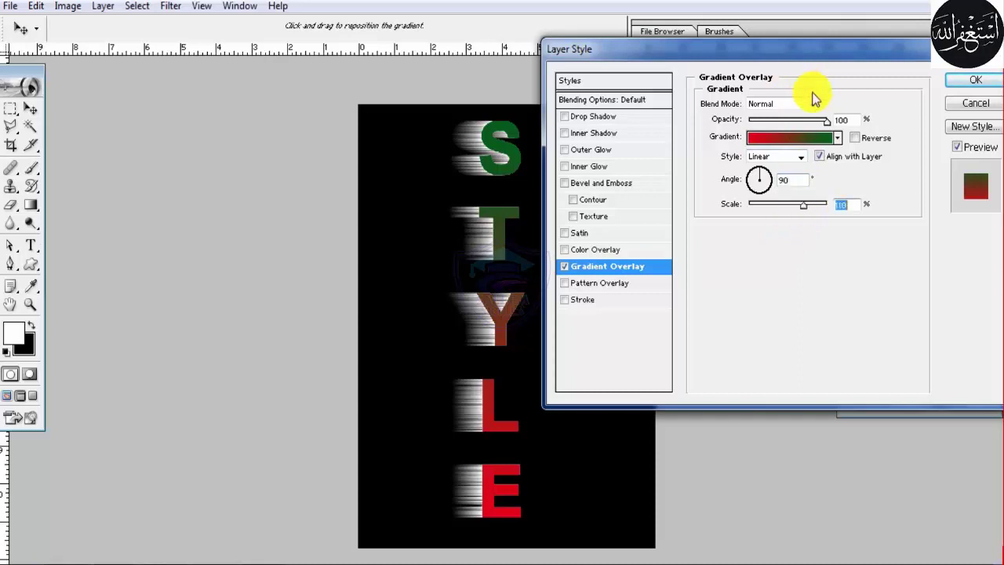
click(801, 104)
click(800, 102)
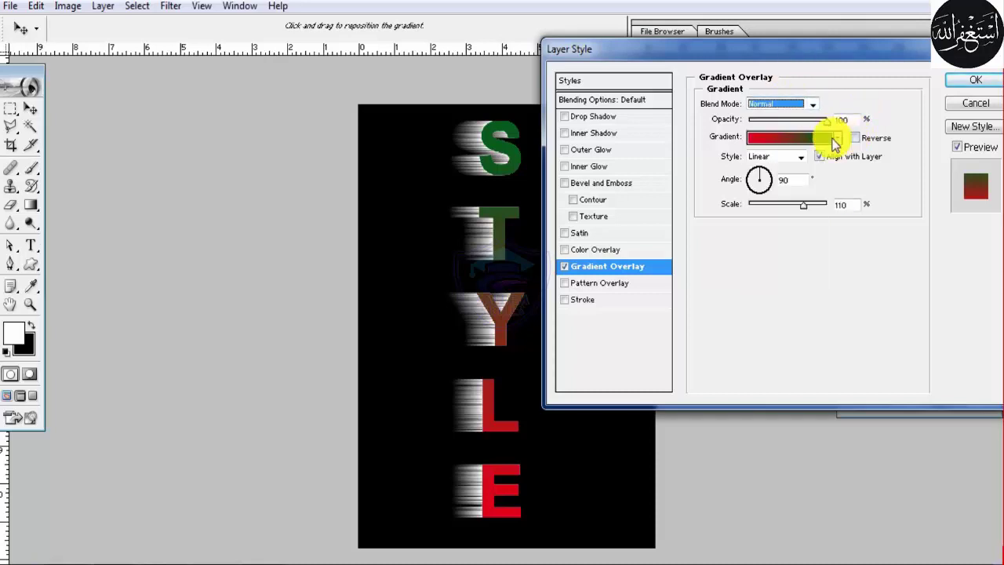
Change the overlay's gradient to the Blue, Red, Yellow preset.
click(829, 138)
click(624, 141)
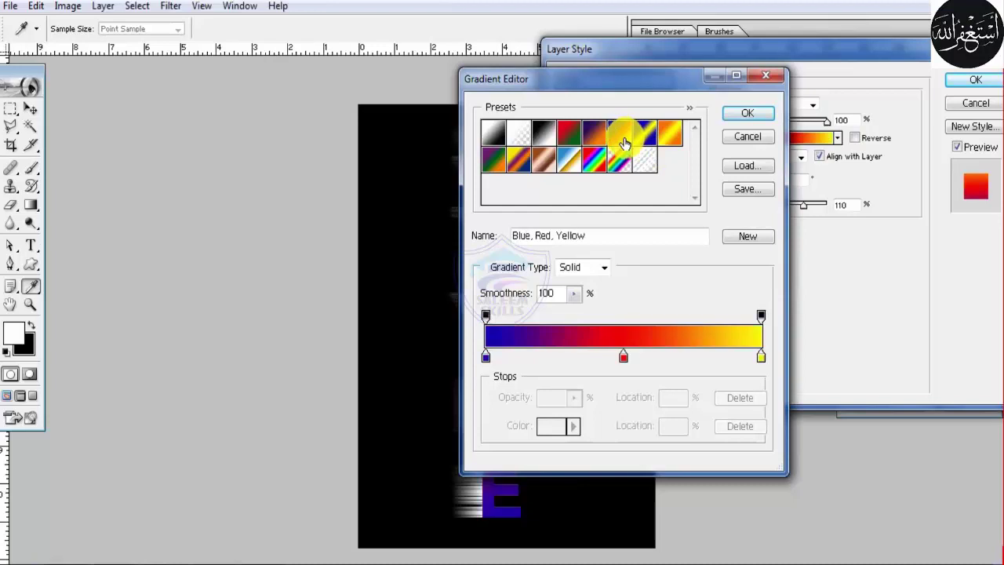
click(753, 117)
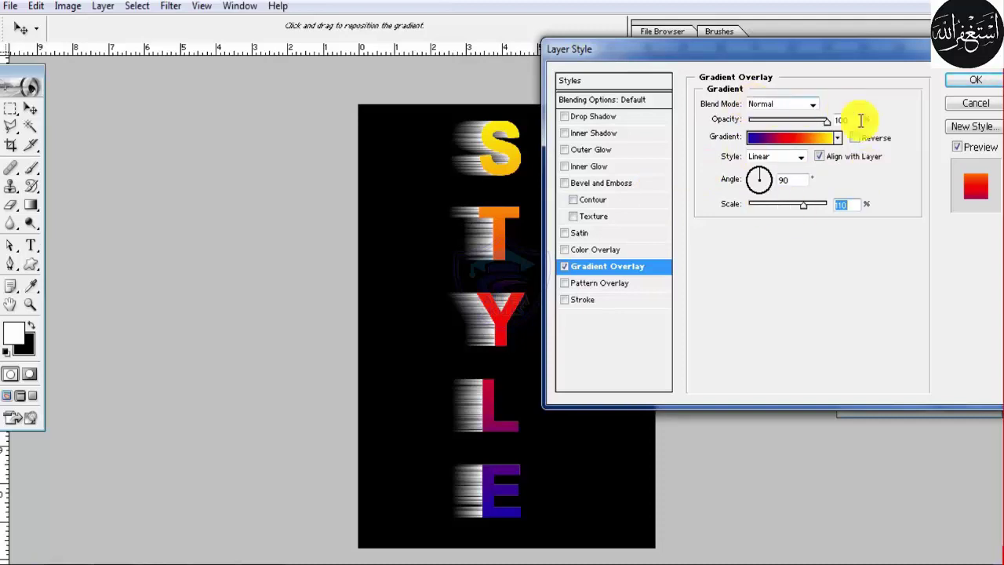
Add a dark red #BD0707 drop shadow with distance 12 px, spread 18% and size 76 px.
click(604, 119)
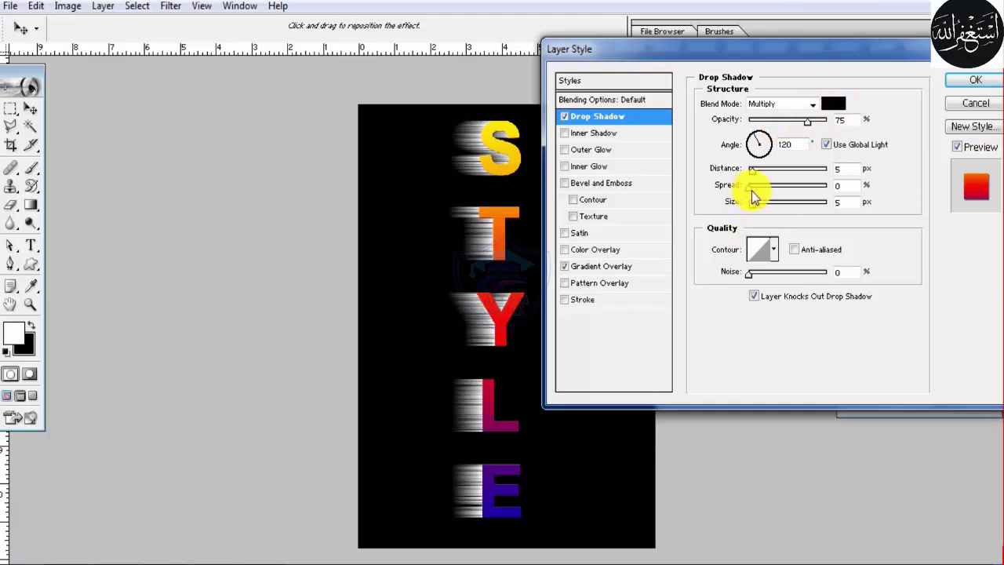
drag(755, 205, 773, 205)
click(834, 103)
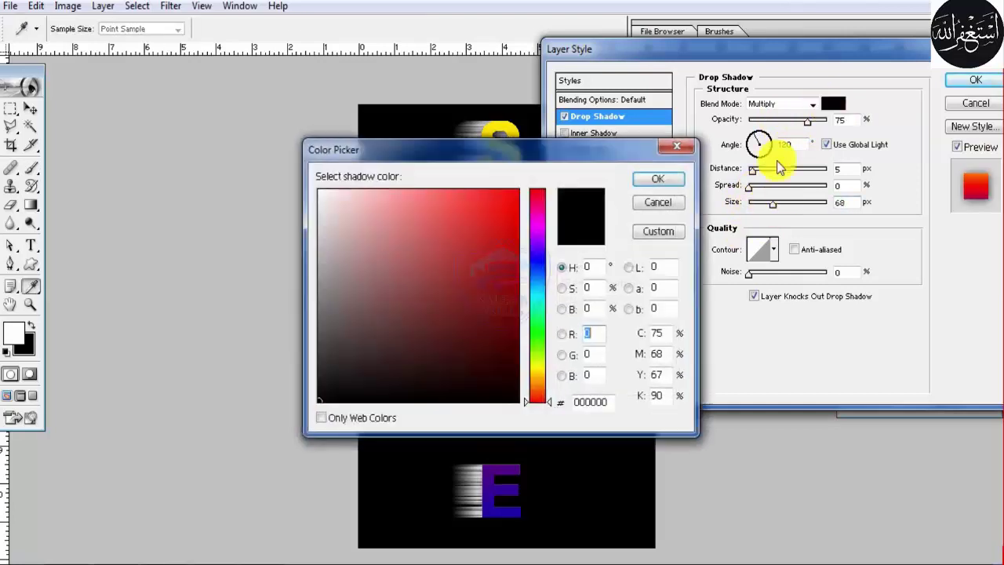
click(508, 235)
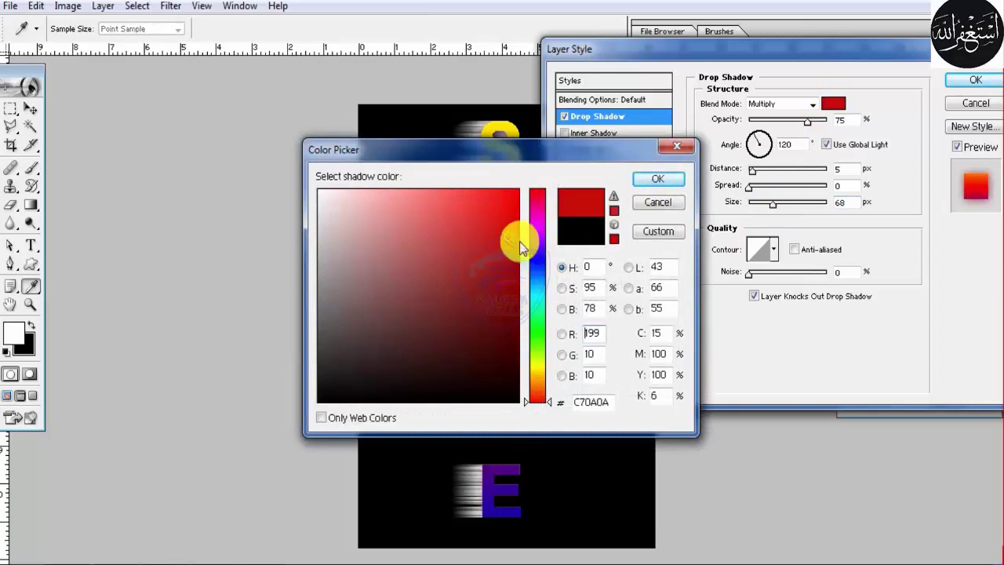
click(508, 241)
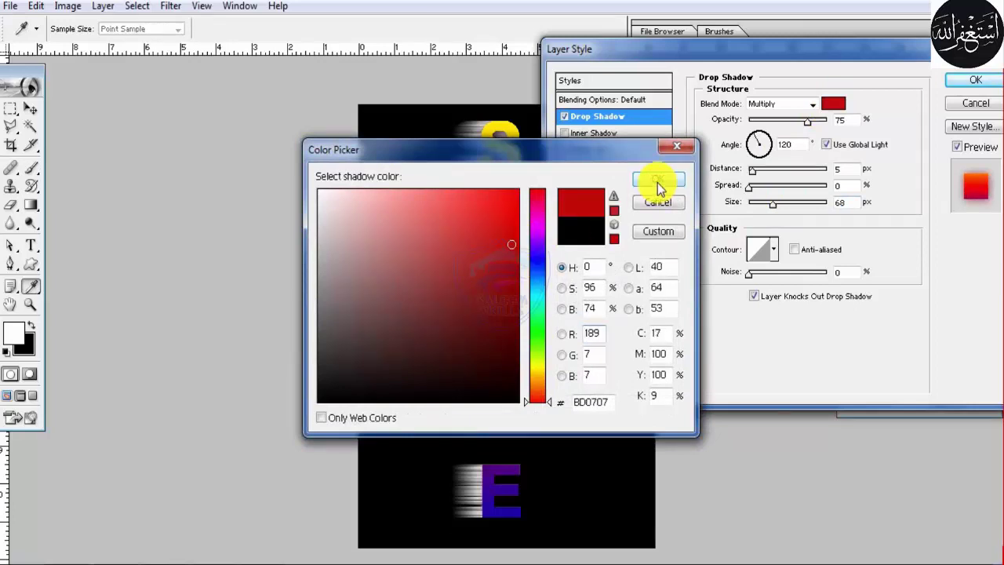
click(657, 180)
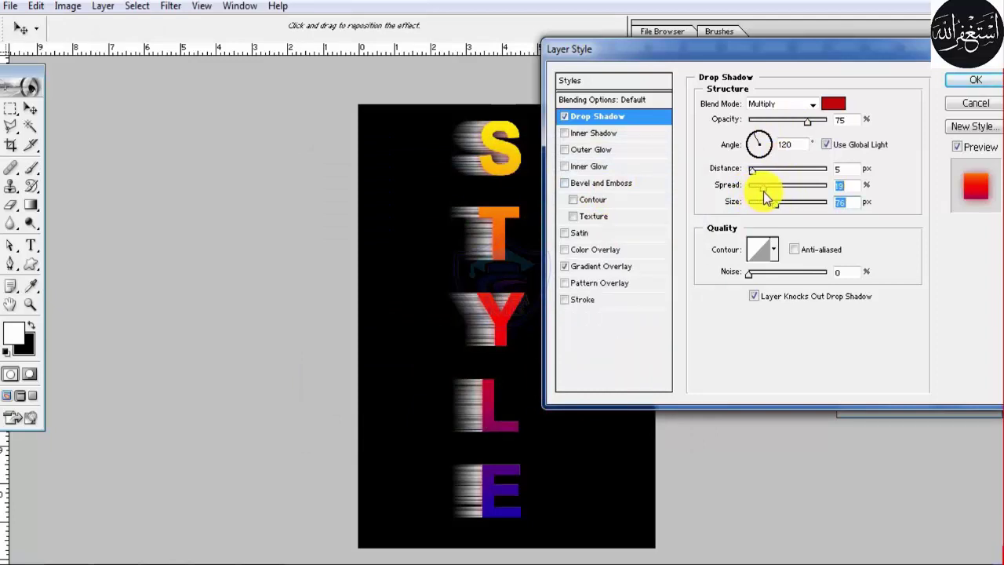
drag(764, 191, 763, 191)
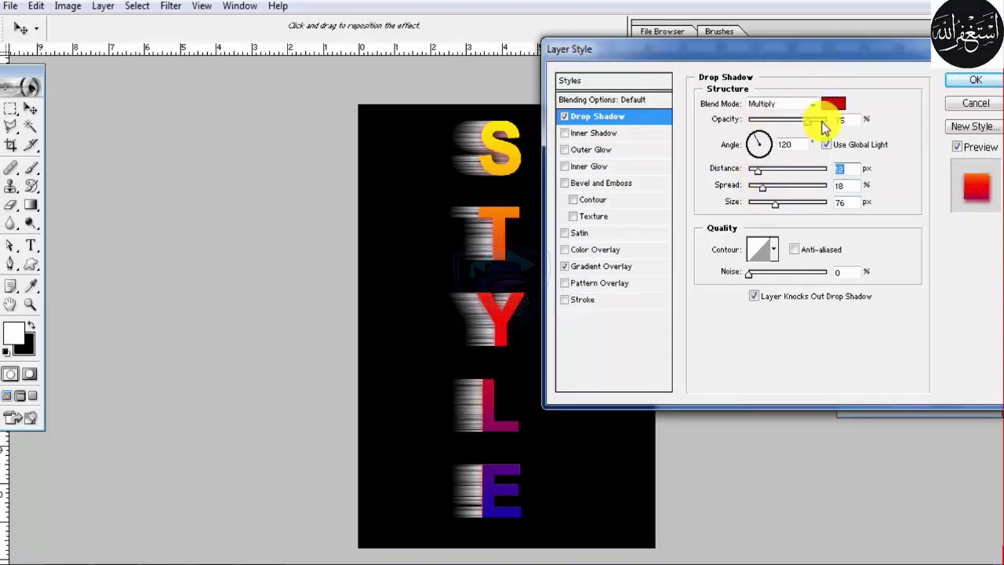
Add a green #35B707 inner shadow with distance 11 px, choke 14% and size 10 px.
click(606, 138)
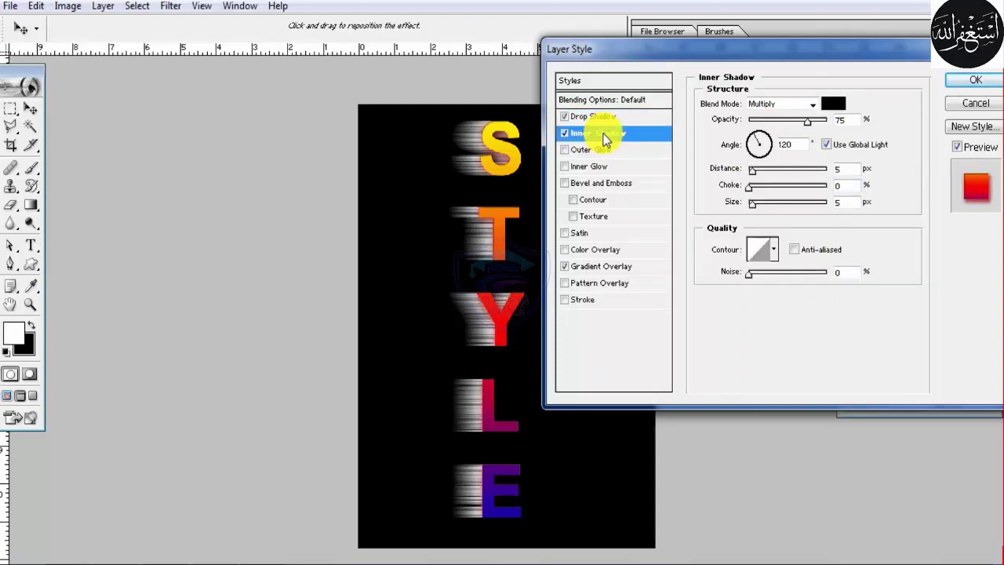
click(833, 103)
click(536, 339)
drag(516, 298, 511, 250)
click(668, 186)
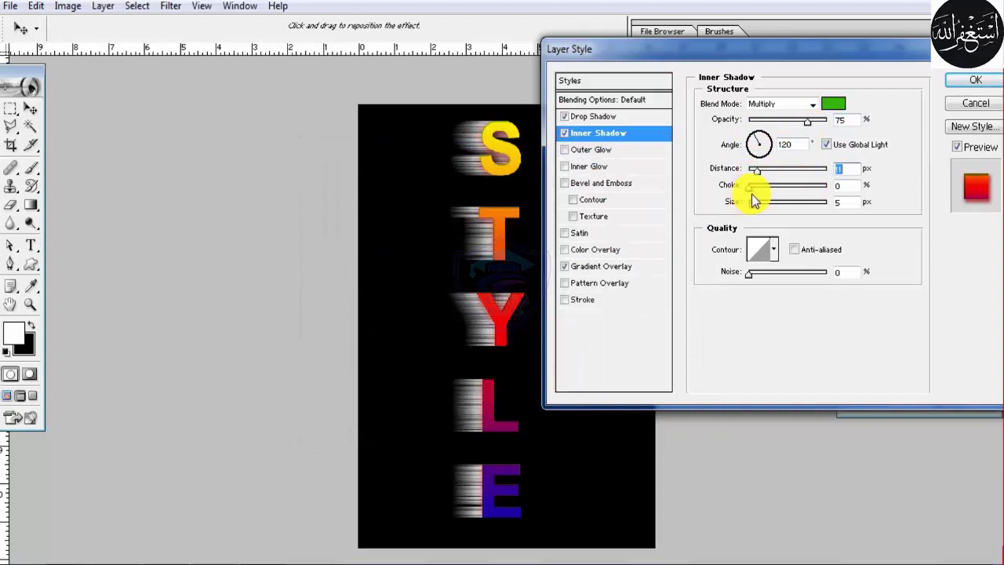
drag(750, 187, 759, 211)
Try the off-white color #FAFAFA for the inner shadow.
click(834, 103)
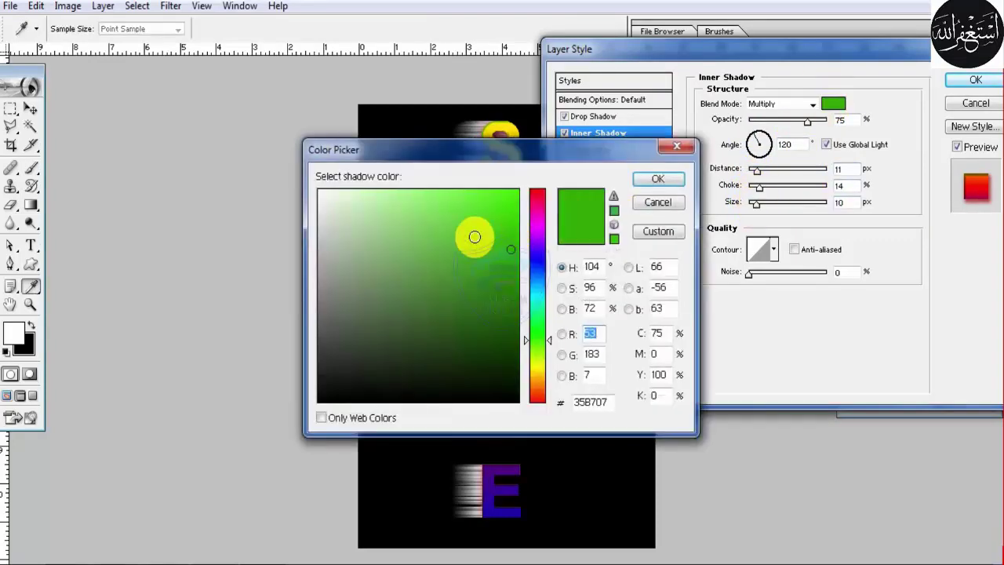
drag(475, 237, 292, 193)
click(659, 180)
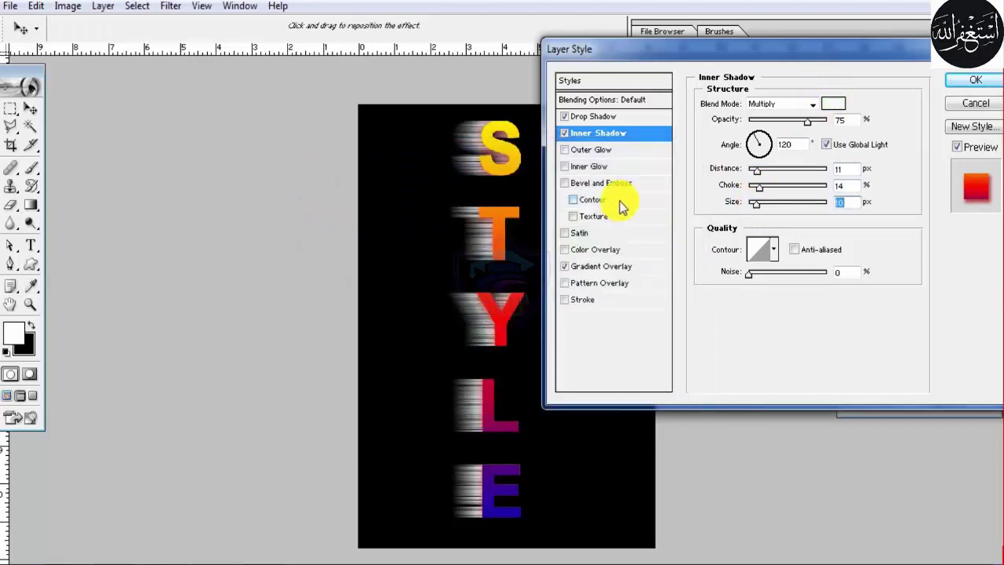
Set the inner shadow color to a medium green again.
click(833, 104)
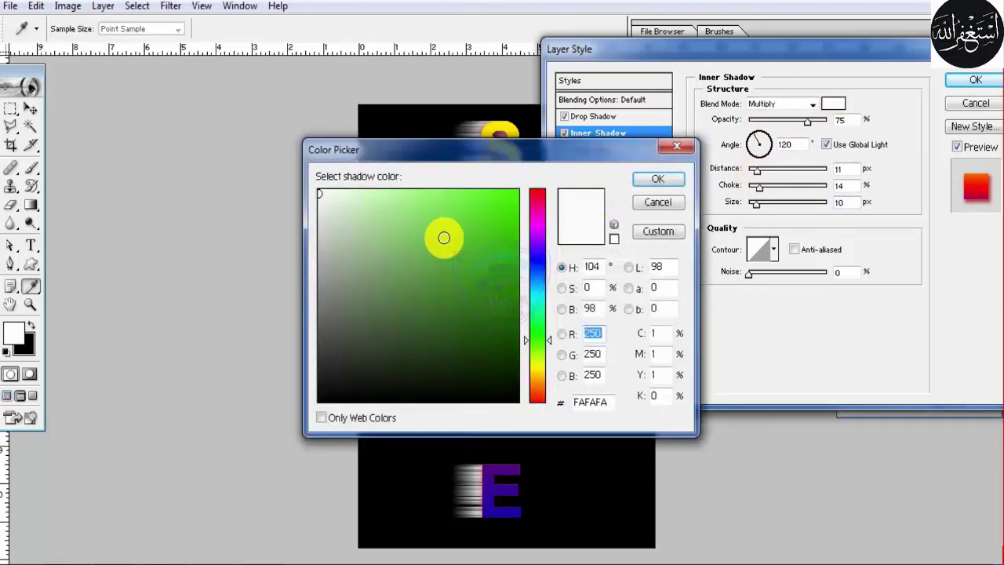
click(403, 244)
mouse_move(403, 244)
mouse_down()
mouse_move(488, 266)
mouse_move(479, 238)
mouse_move(497, 227)
mouse_move(494, 252)
mouse_up()
click(657, 182)
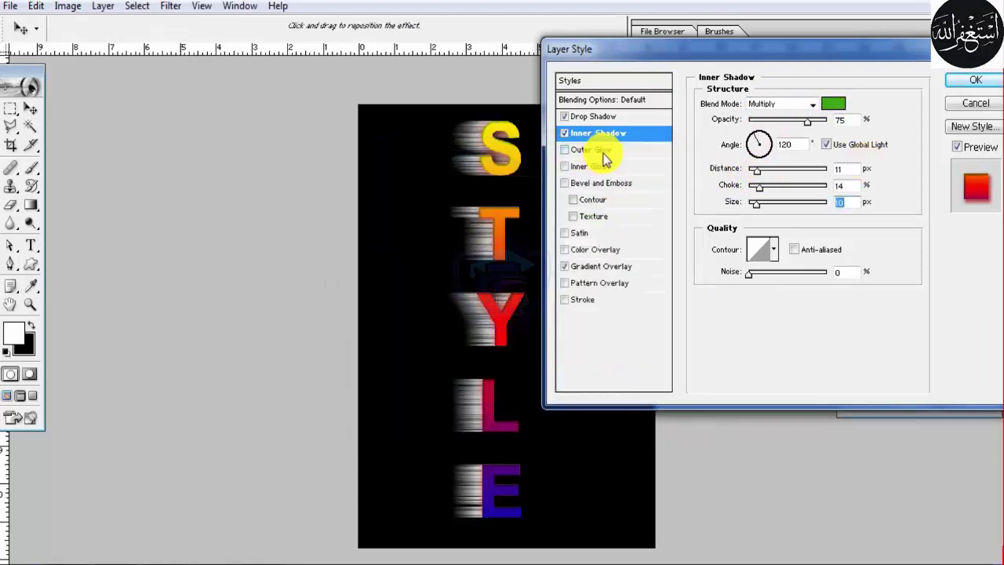
Add a white #FFFFFF outer glow to the text with spread 20% and size 29 px.
click(605, 152)
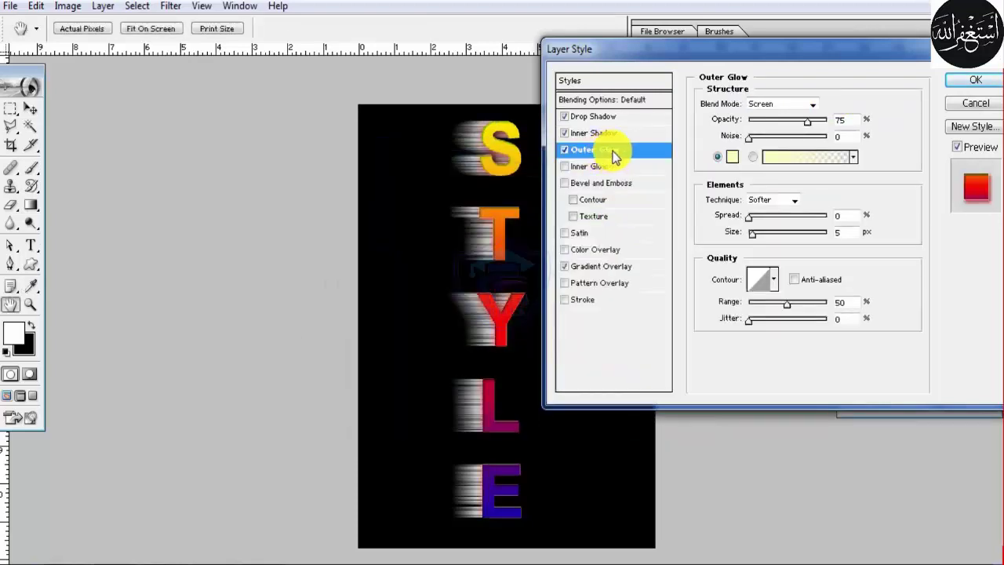
click(732, 157)
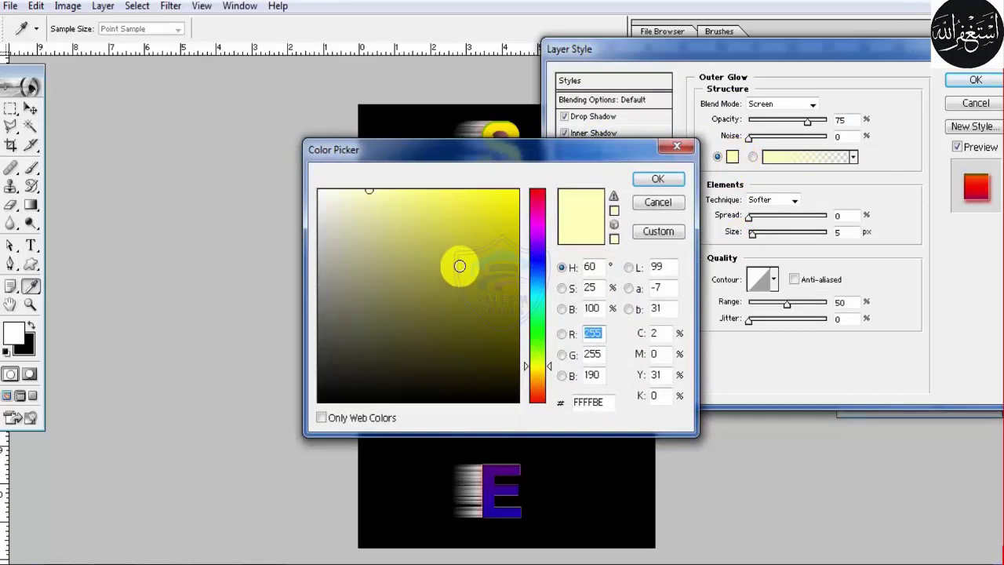
drag(555, 157, 631, 251)
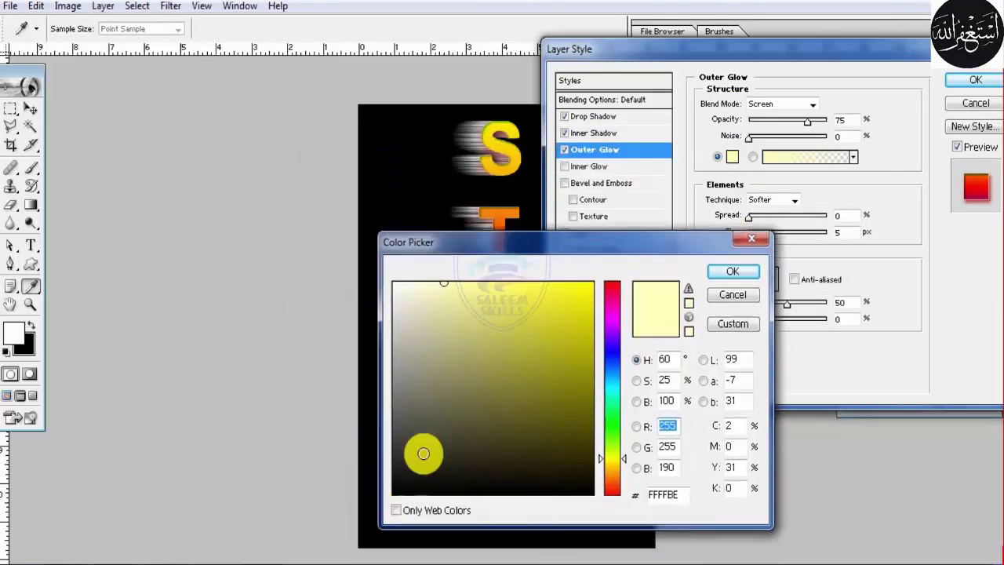
mouse_move(549, 341)
mouse_down()
mouse_move(340, 304)
mouse_move(347, 251)
mouse_up()
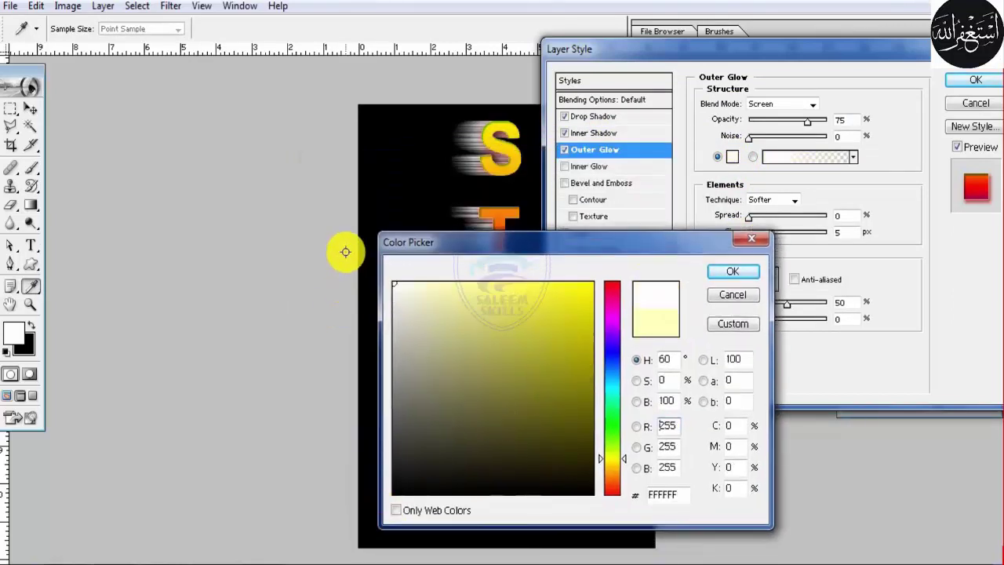
drag(434, 311, 391, 279)
click(719, 274)
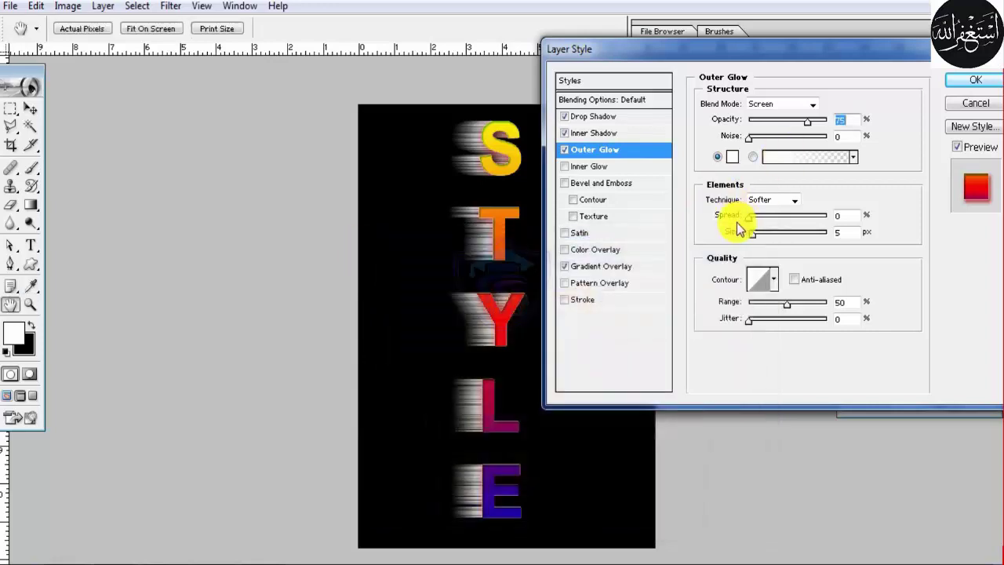
mouse_move(753, 222)
mouse_down()
mouse_move(764, 222)
mouse_move(762, 237)
mouse_up()
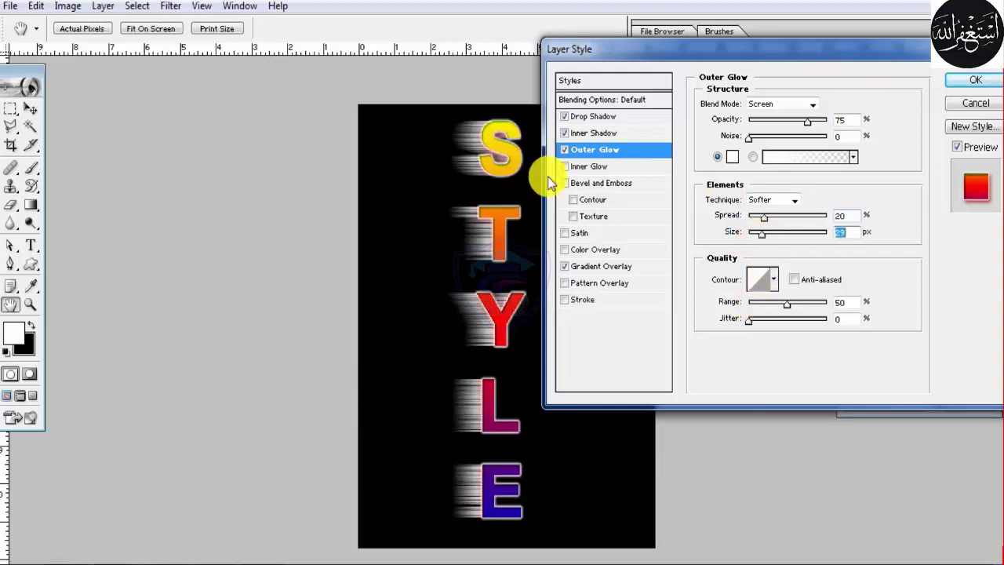
Add a dark yellow inner glow from the edge with choke 15% and size 43 px.
click(594, 165)
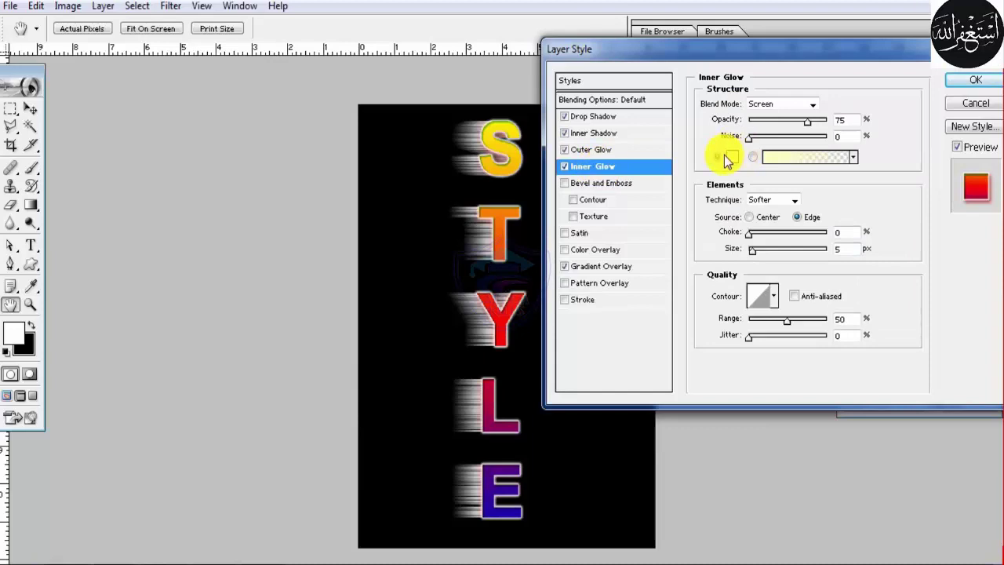
click(732, 157)
drag(565, 372, 587, 318)
click(750, 272)
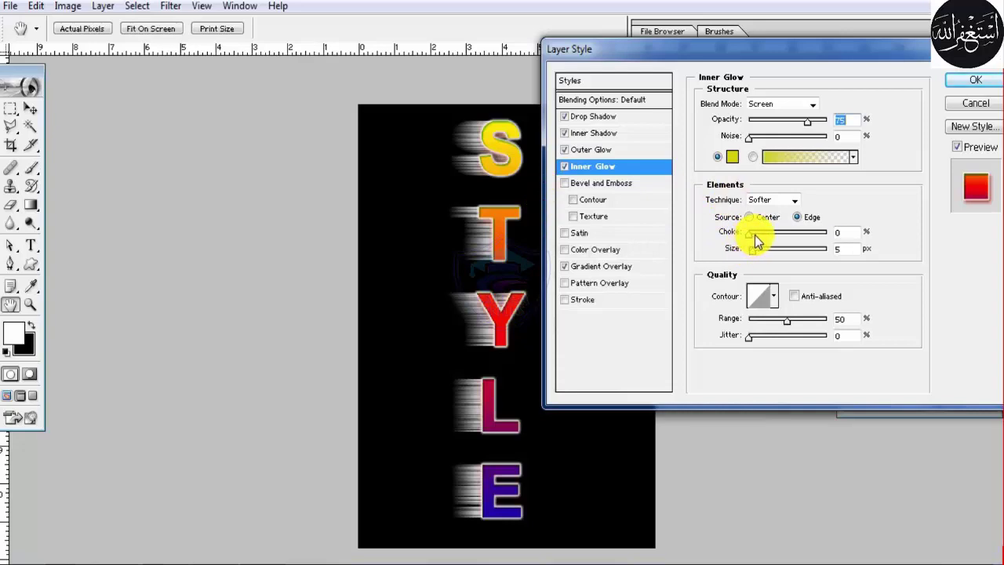
drag(751, 234, 766, 251)
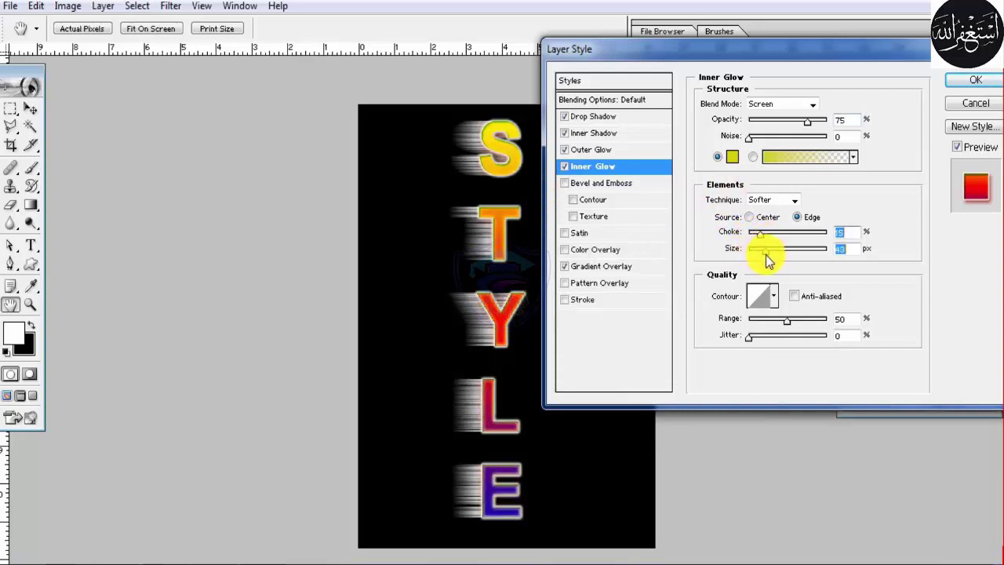
Add an Inner Bevel to the text with size 13 px and soften 0 px.
click(615, 182)
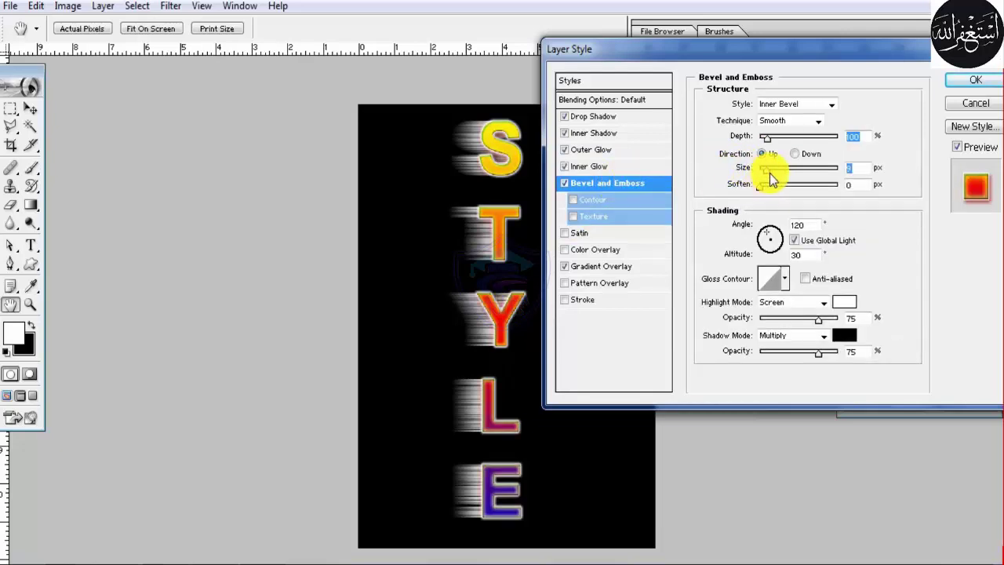
mouse_move(765, 170)
mouse_down()
mouse_move(773, 179)
mouse_move(822, 175)
mouse_move(749, 171)
mouse_move(766, 179)
mouse_up()
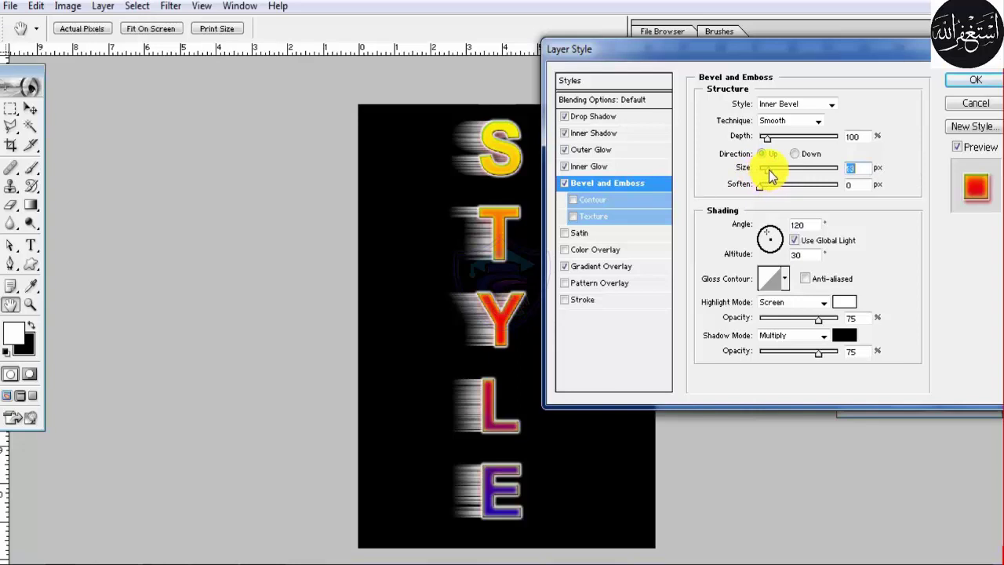
drag(771, 176, 761, 207)
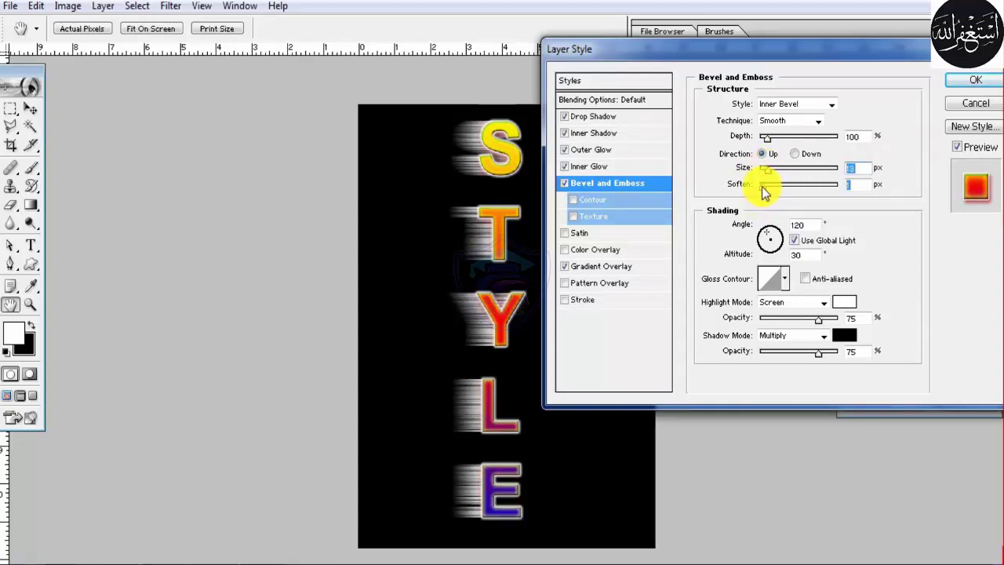
Compare the Chisel Hard and Chisel Soft bevel techniques and settle on Chisel Hard.
click(815, 121)
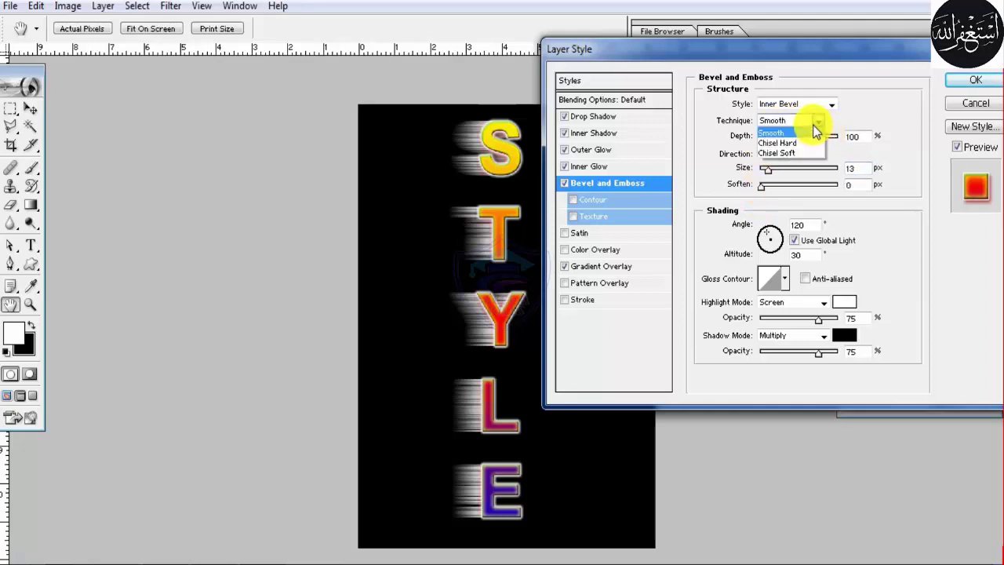
click(797, 144)
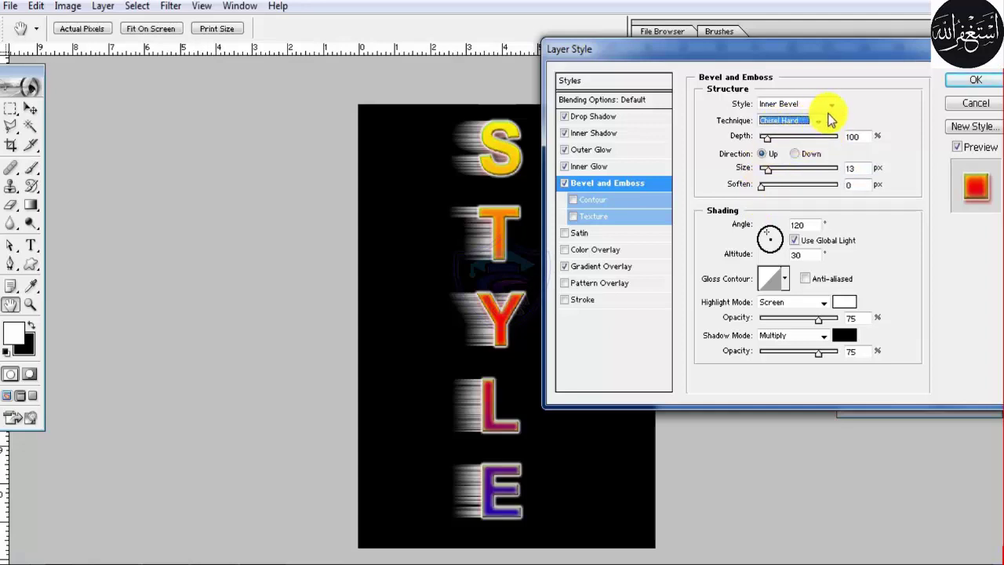
click(825, 121)
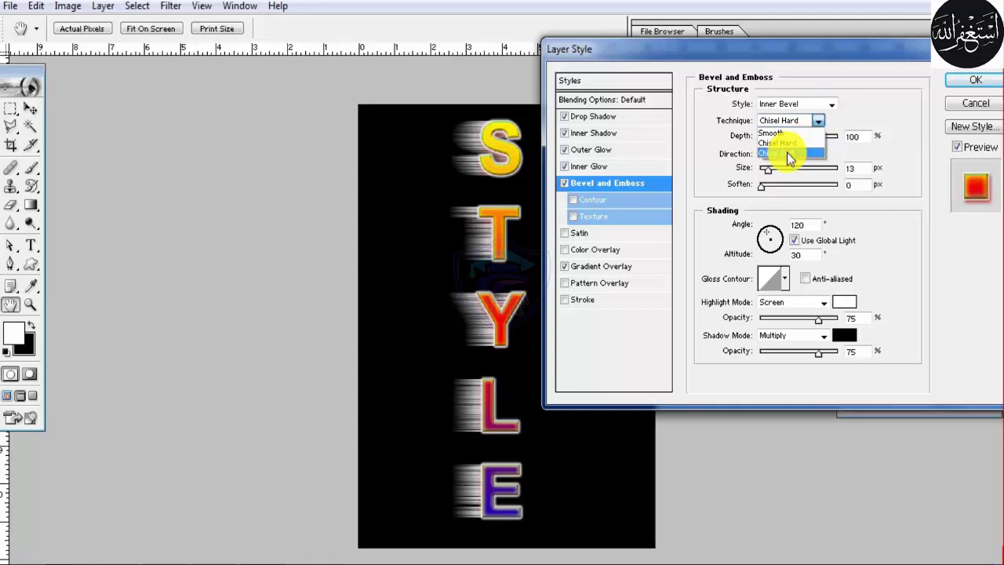
click(787, 152)
click(818, 122)
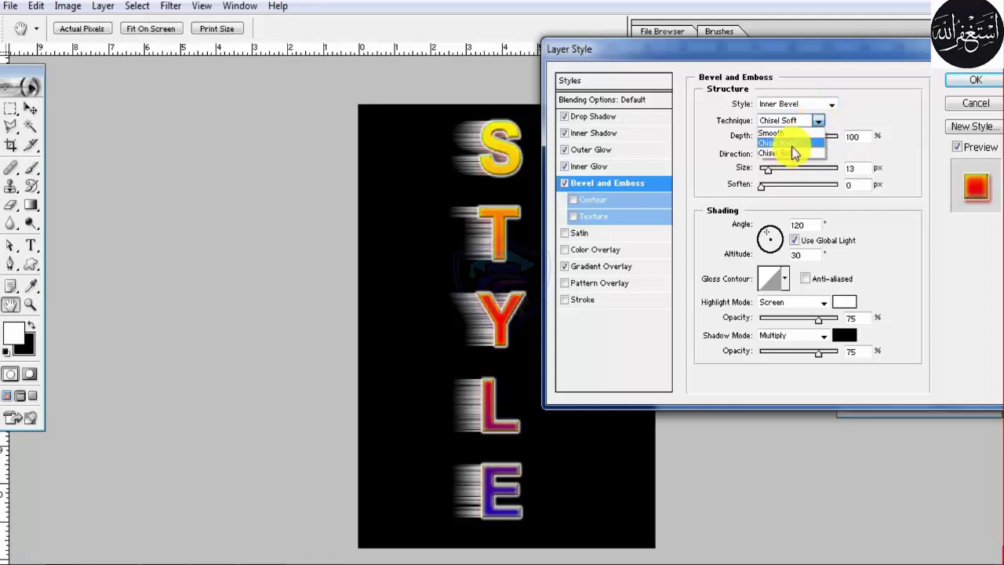
click(792, 146)
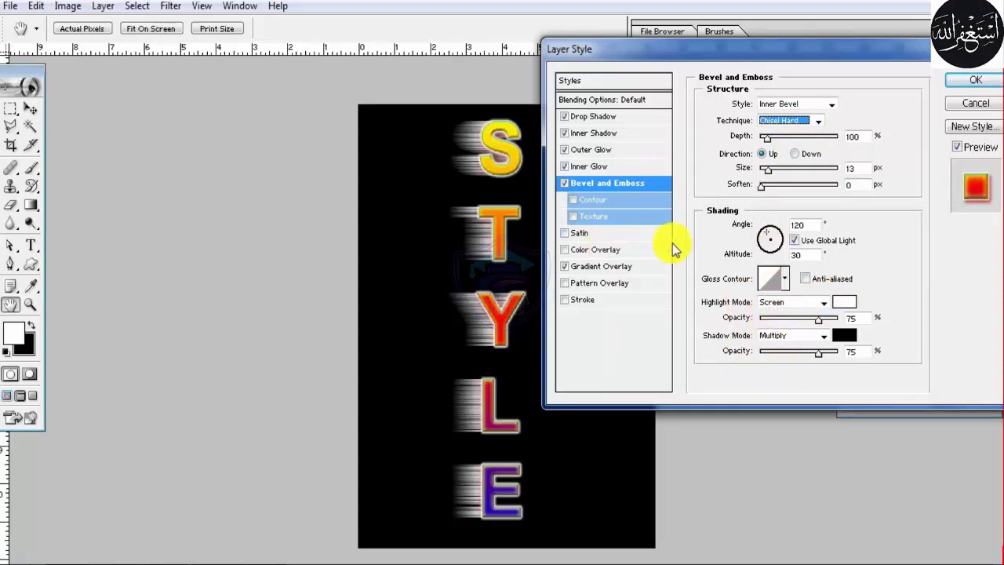
Try a solid red color overlay on the letters.
click(604, 250)
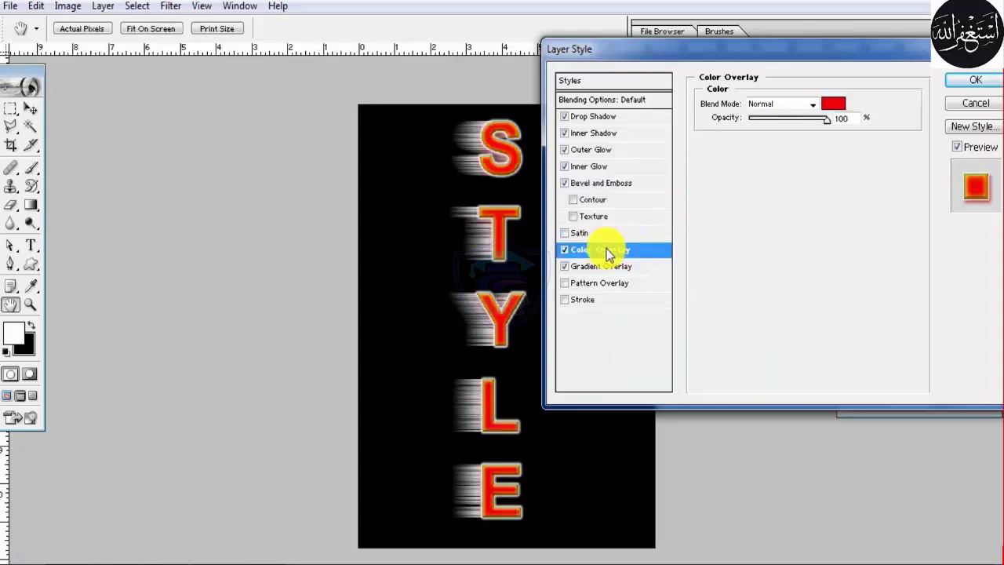
click(564, 250)
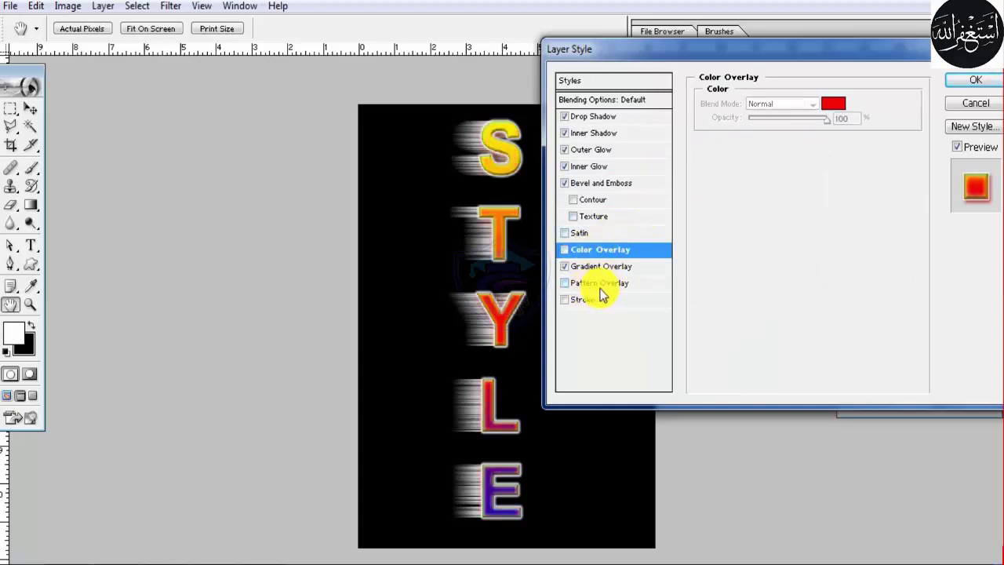
Add a near-black outside stroke of 13 px to the letters and apply the layer style.
click(588, 301)
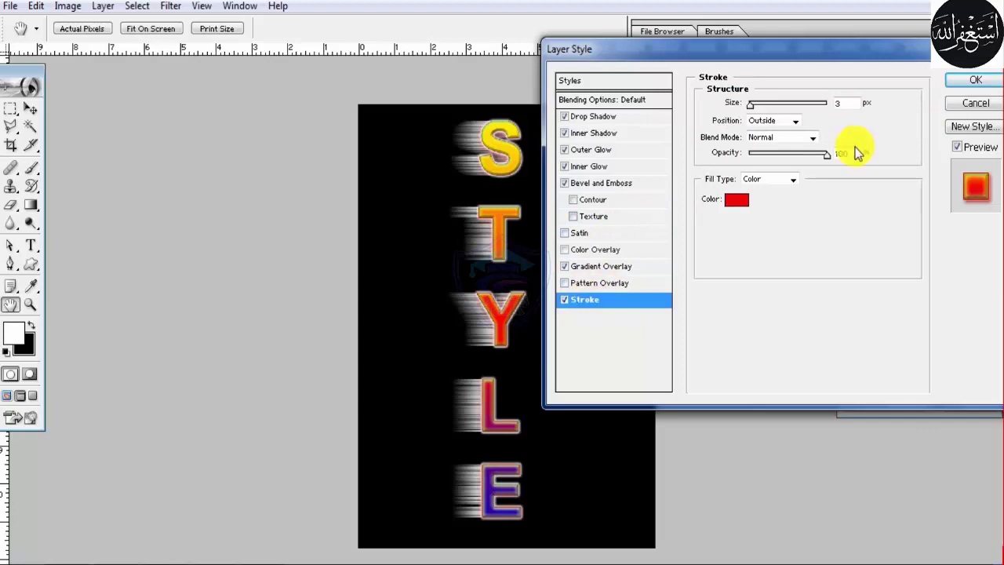
click(733, 197)
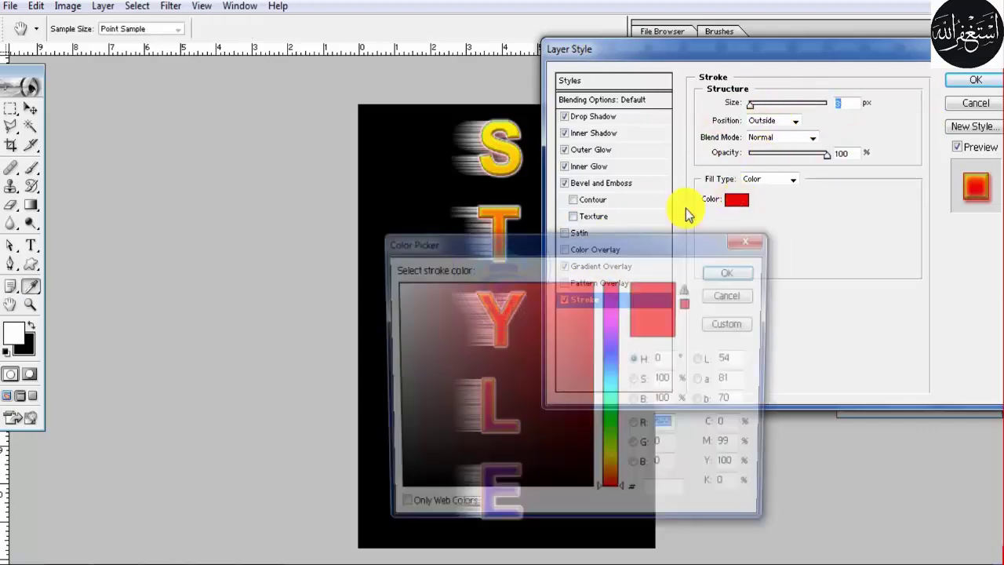
drag(482, 342, 330, 251)
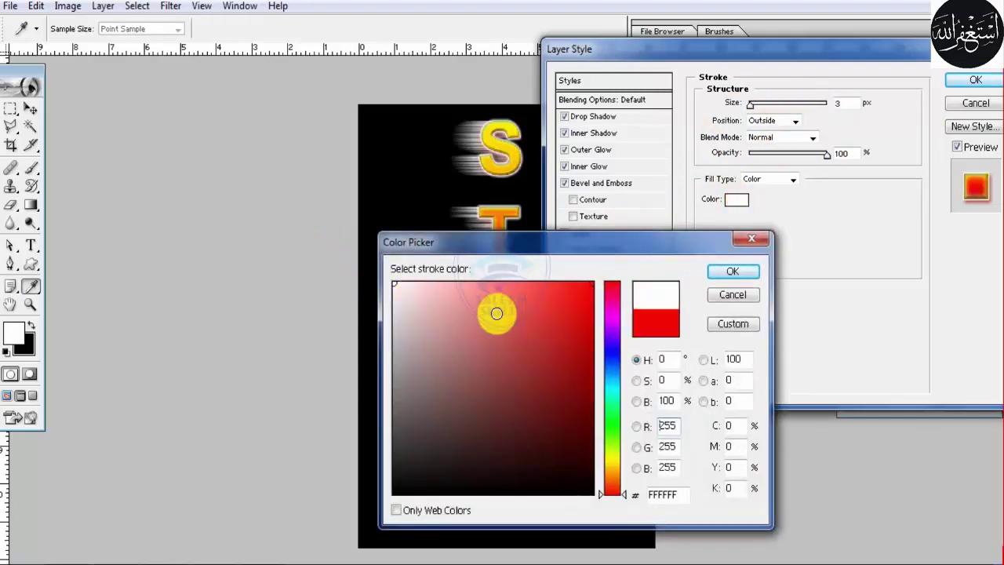
mouse_move(496, 314)
mouse_down()
mouse_move(585, 302)
mouse_move(554, 417)
mouse_move(525, 471)
mouse_move(495, 455)
mouse_move(386, 298)
mouse_move(390, 459)
mouse_move(439, 416)
mouse_move(404, 480)
mouse_up()
click(746, 273)
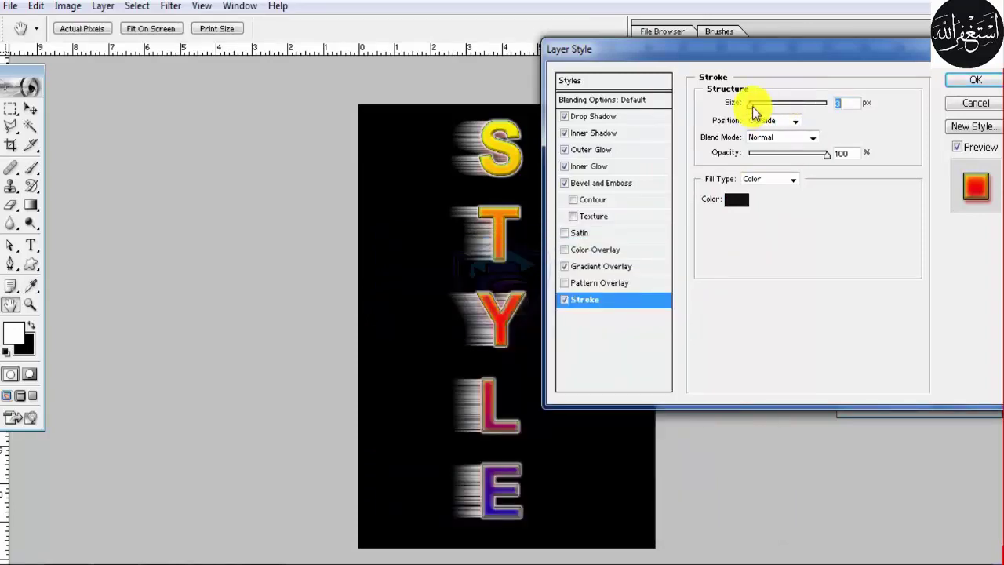
drag(752, 107, 757, 108)
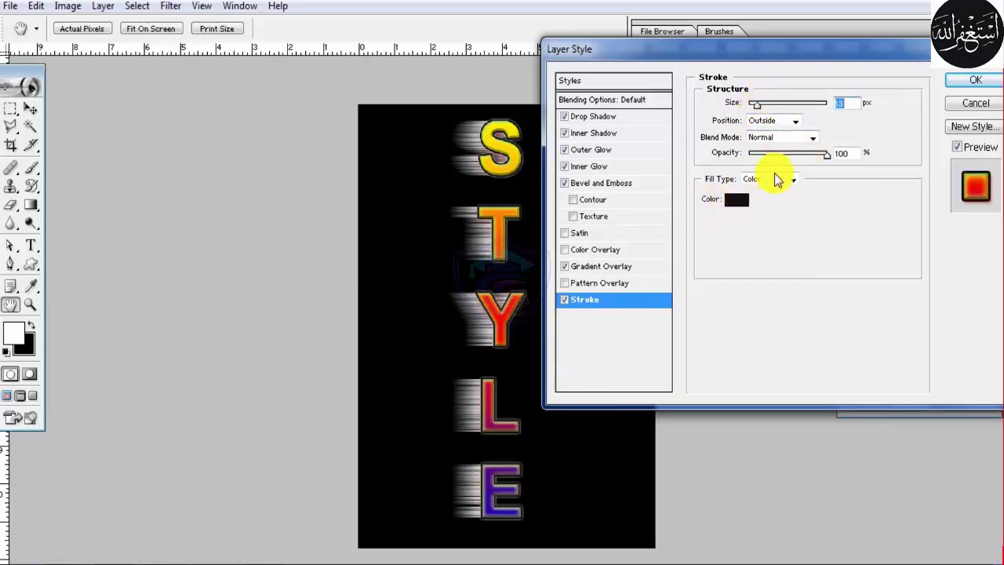
click(986, 76)
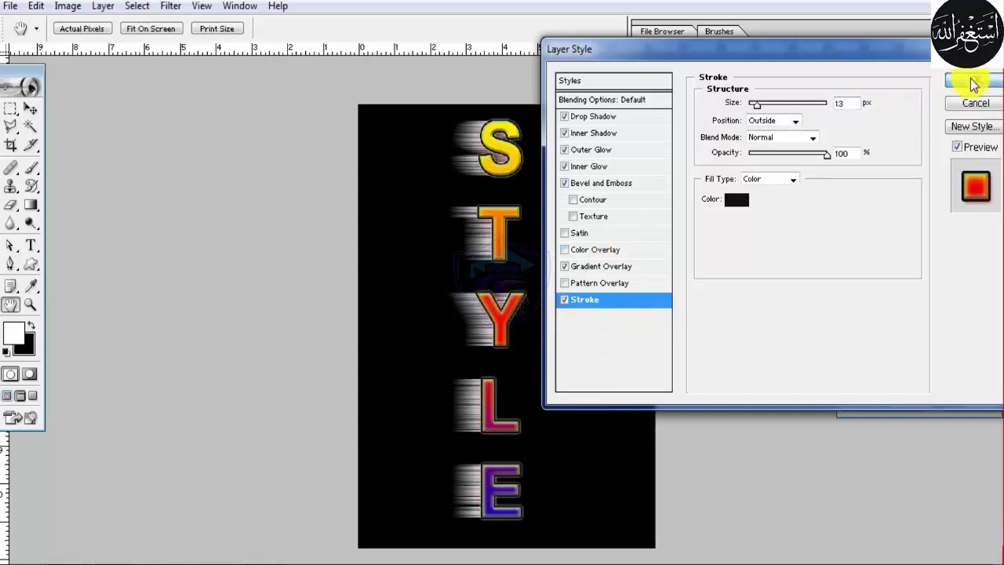
click(981, 81)
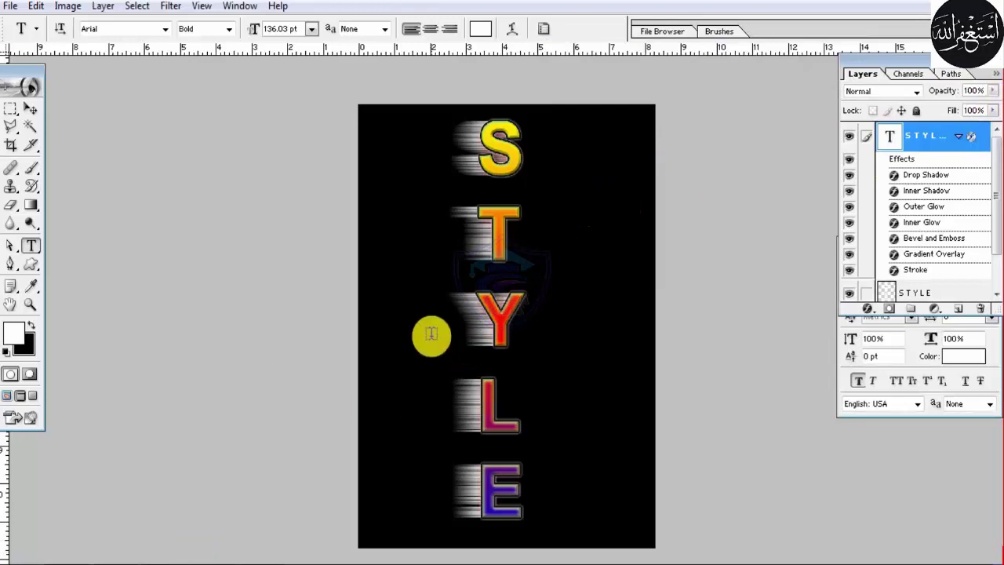
Examine the bevel, glow and outline of each STYLE letter and its wind streaks up close.
key(z)
drag(439, 111, 544, 524)
click(650, 66)
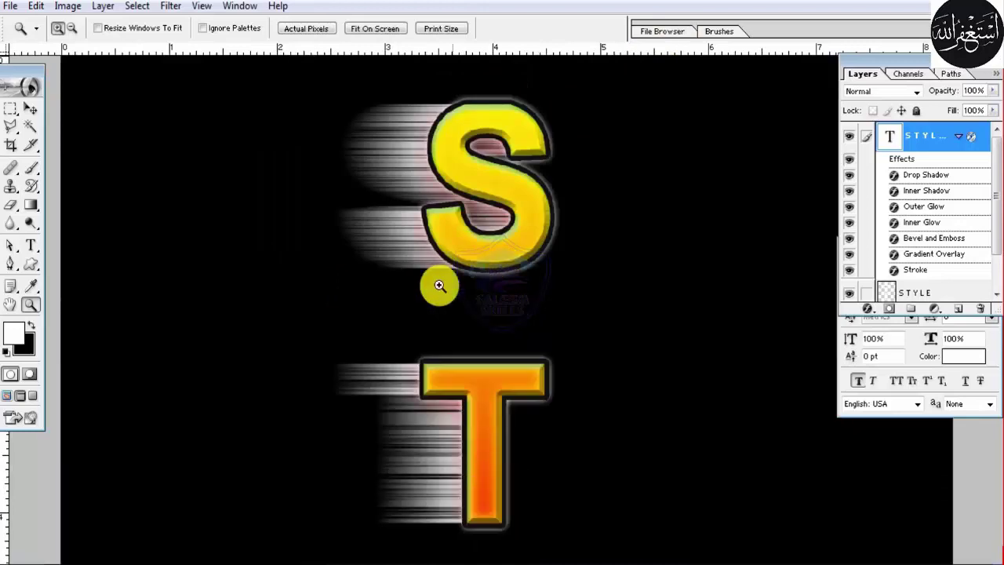
drag(329, 103, 640, 337)
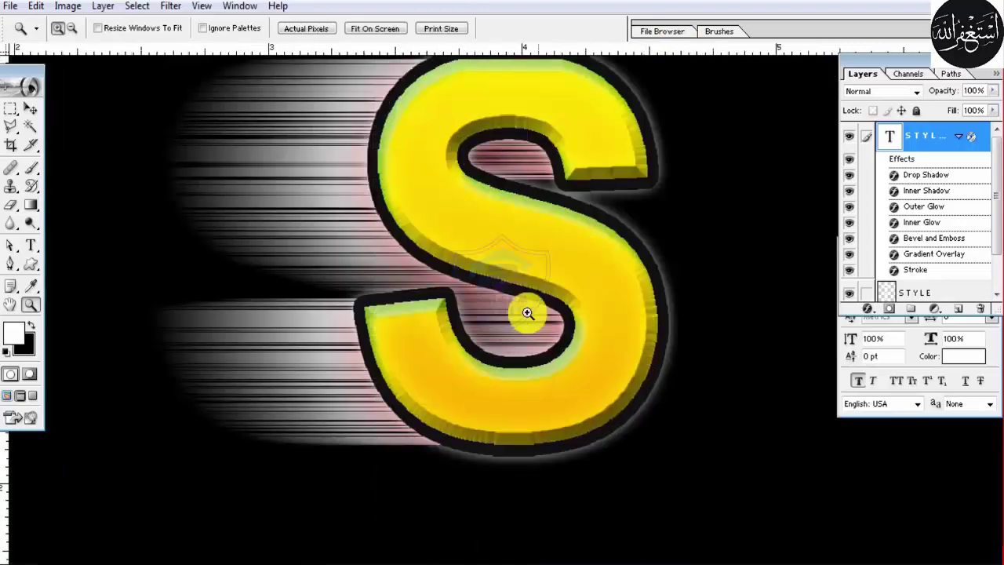
click(13, 306)
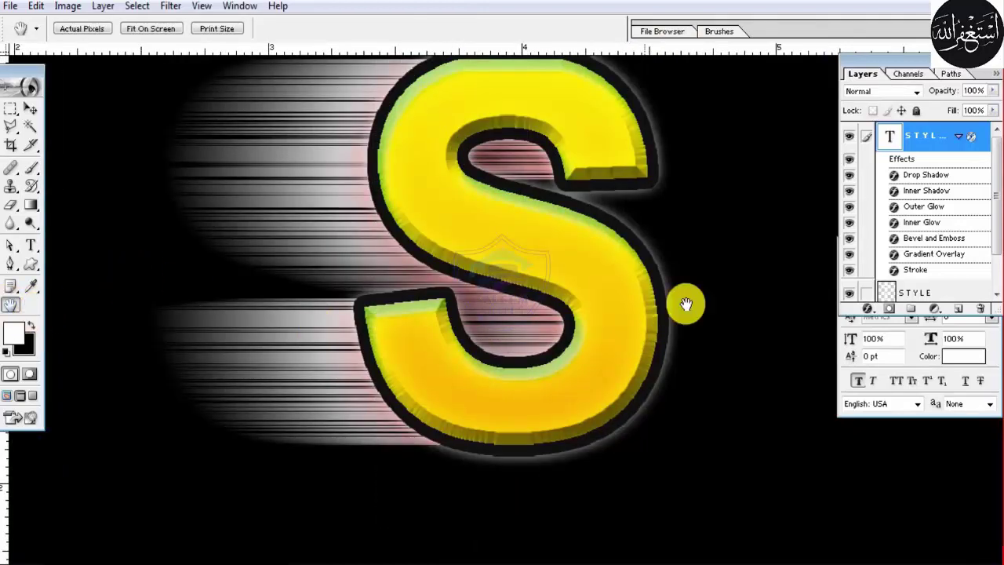
drag(612, 424, 621, 235)
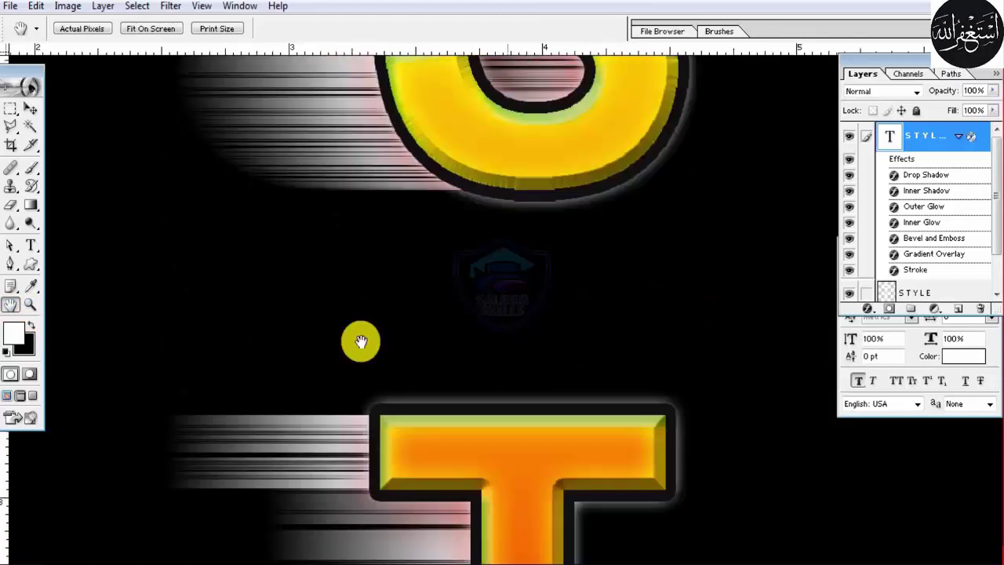
key(z)
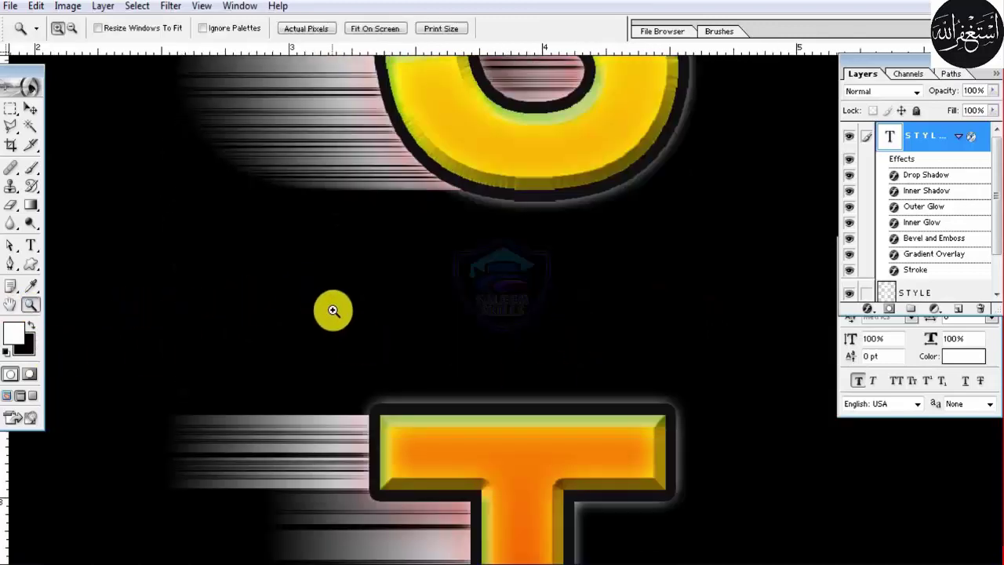
alt+click(374, 299)
alt+click(374, 299)
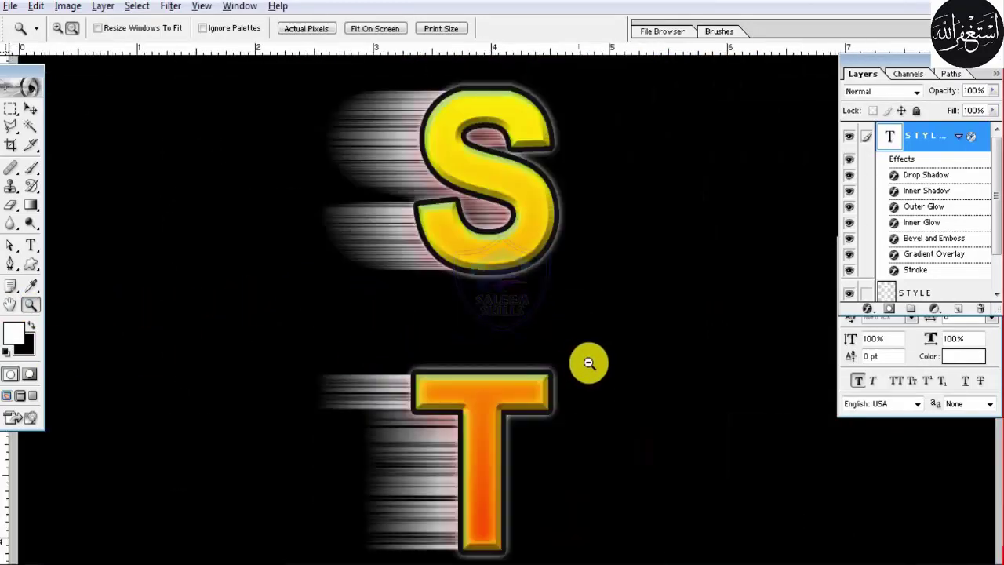
alt+click(585, 369)
drag(601, 448, 599, 298)
drag(628, 474, 635, 274)
drag(614, 441, 633, 270)
drag(637, 318, 632, 405)
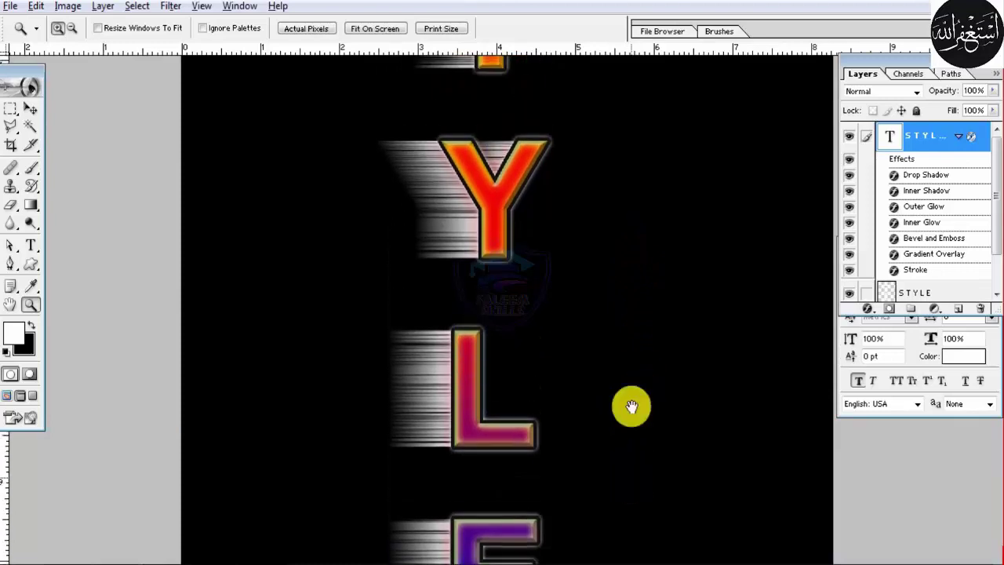
drag(632, 237, 648, 390)
drag(637, 126, 651, 316)
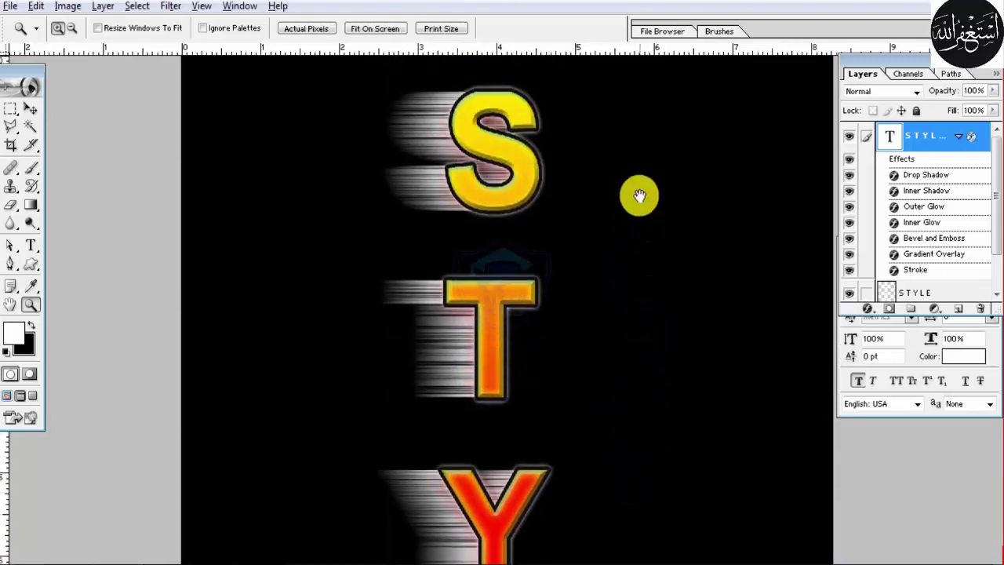
drag(572, 486, 588, 377)
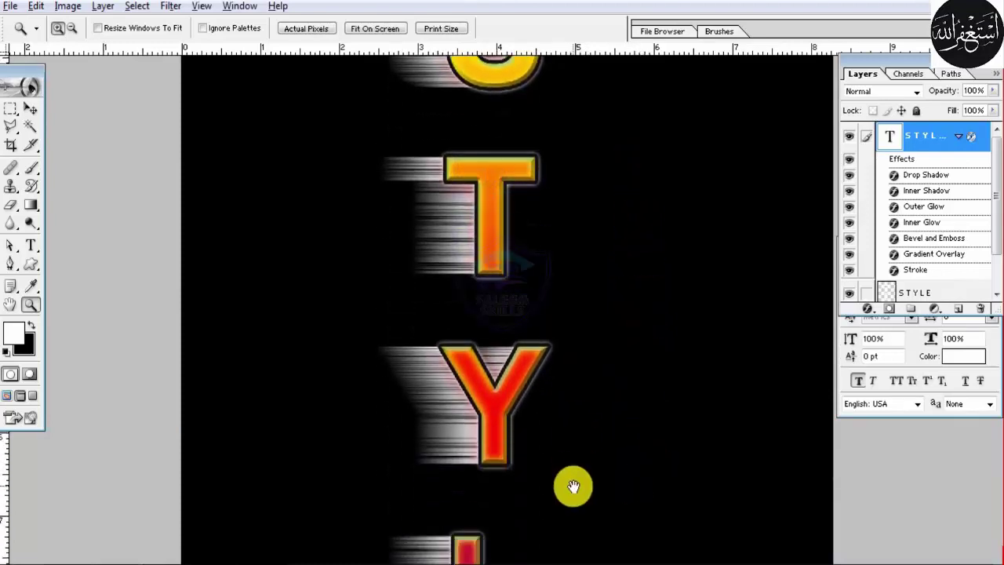
drag(574, 484, 579, 385)
drag(564, 466, 576, 326)
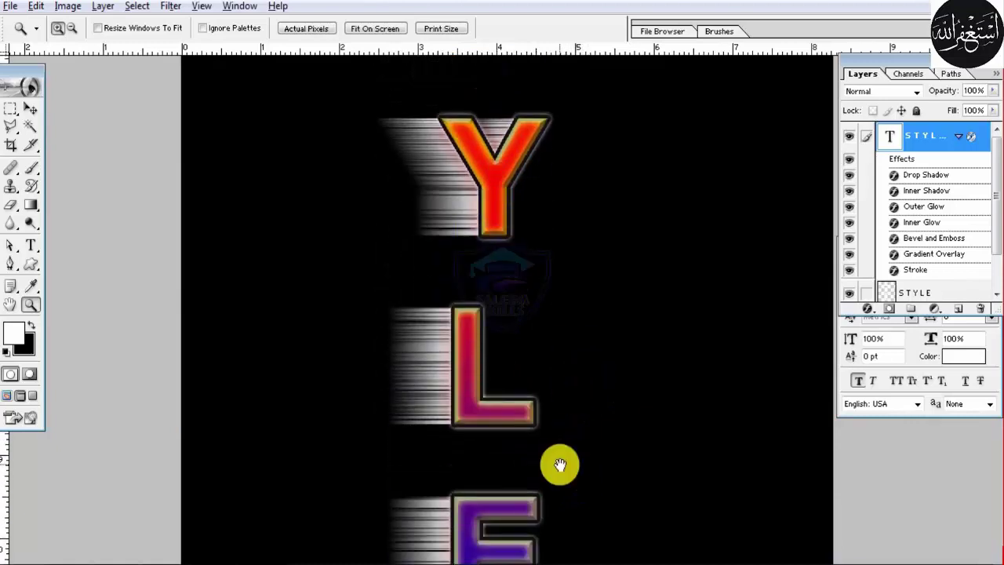
drag(560, 388, 572, 316)
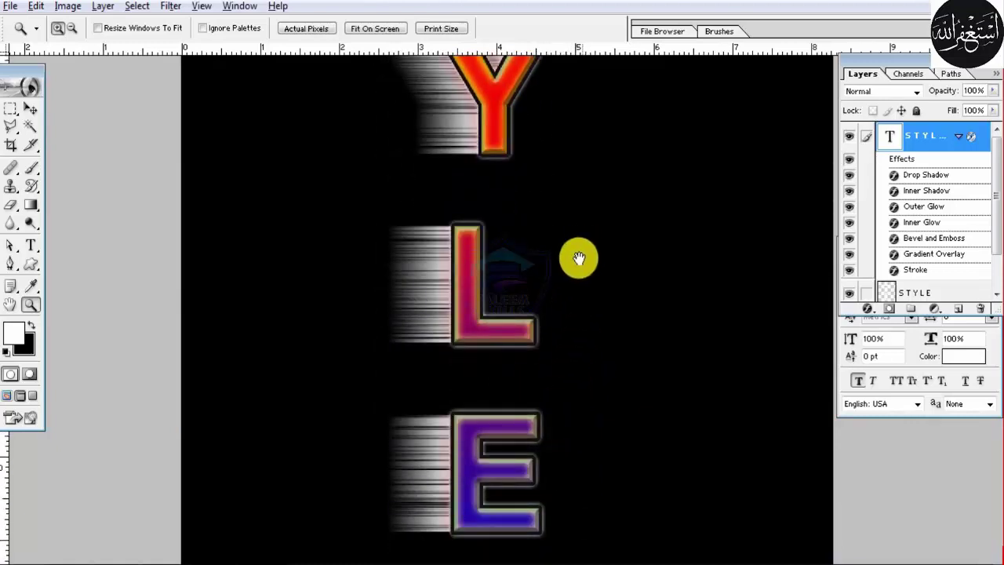
drag(563, 208, 552, 390)
drag(573, 235, 619, 359)
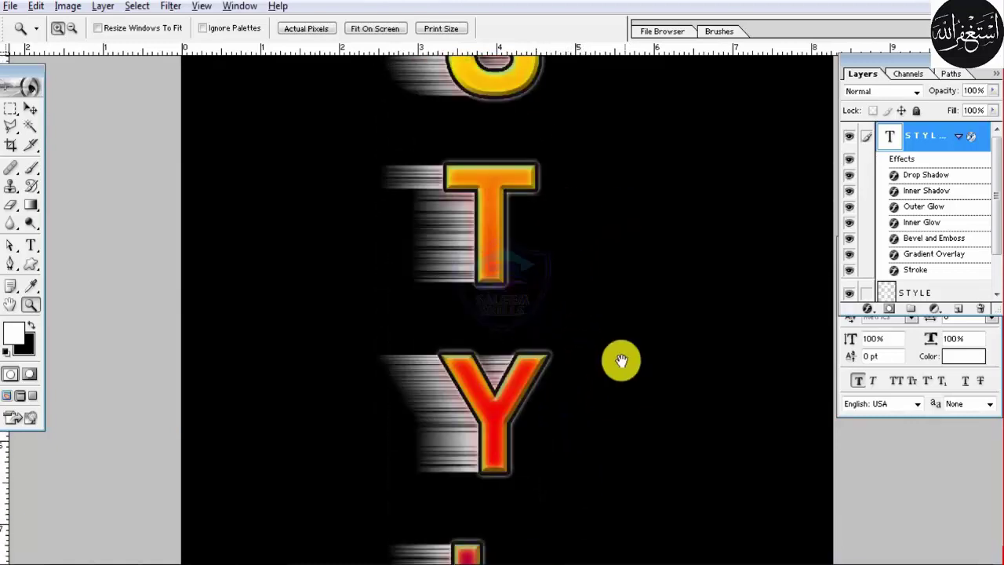